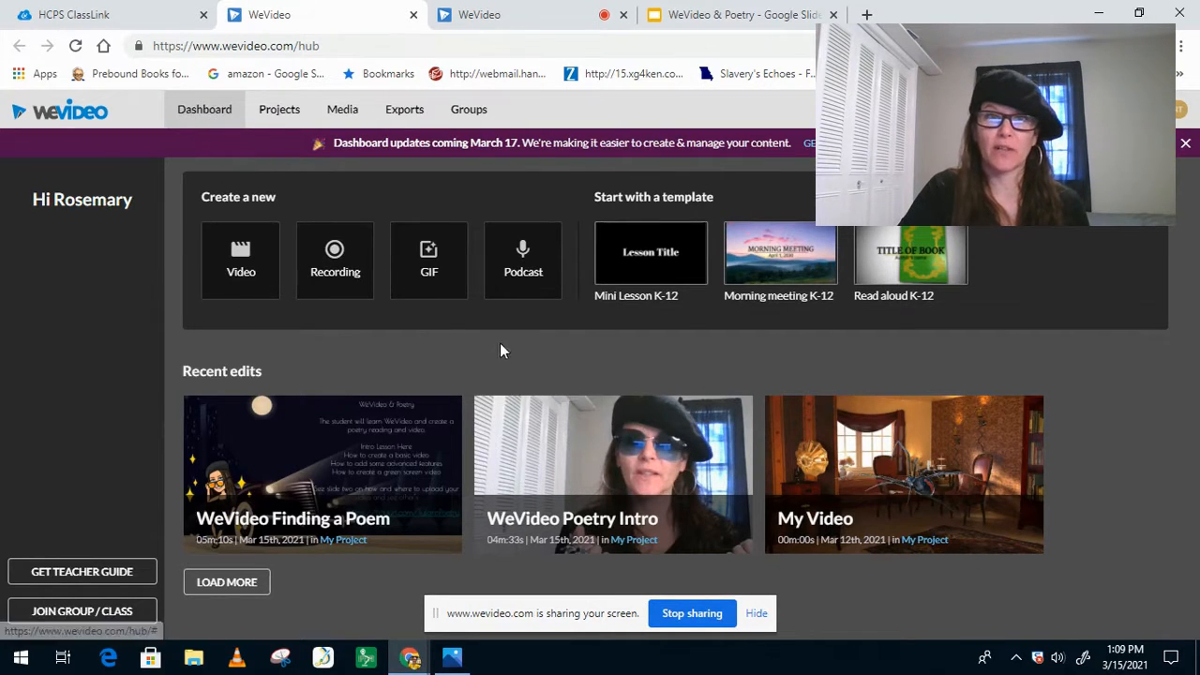
Step: Start a new video project and look through the folders and clips in the media library
left_click(246, 260)
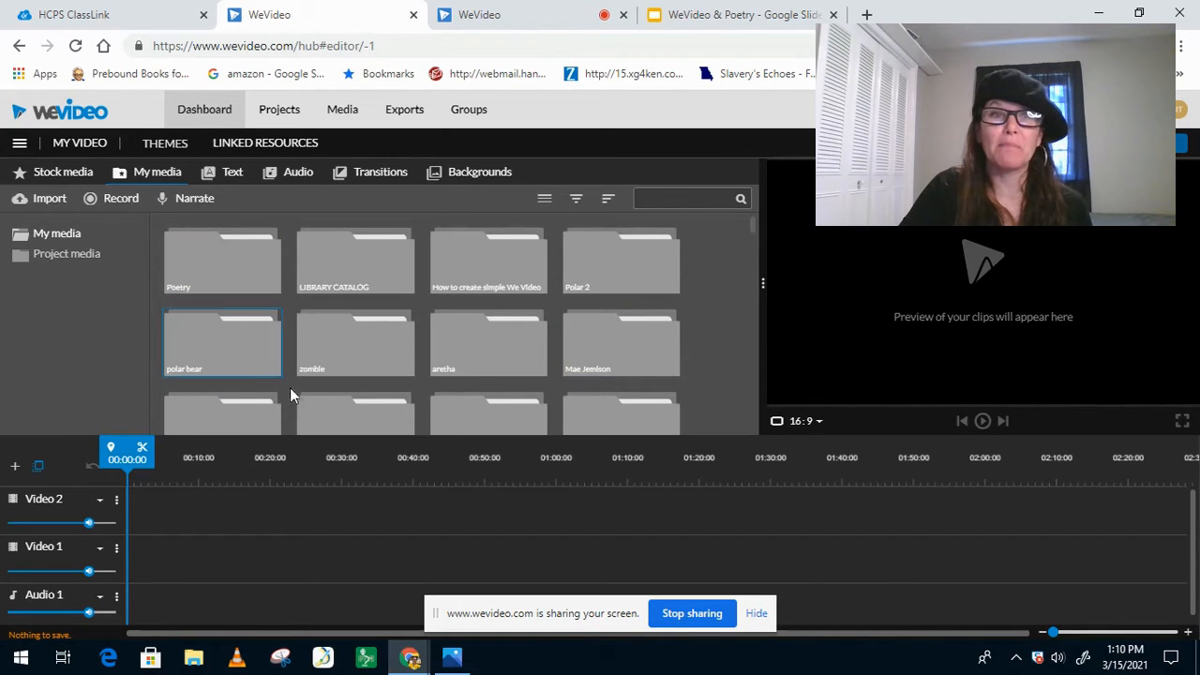
scroll(707, 303, "down", 5)
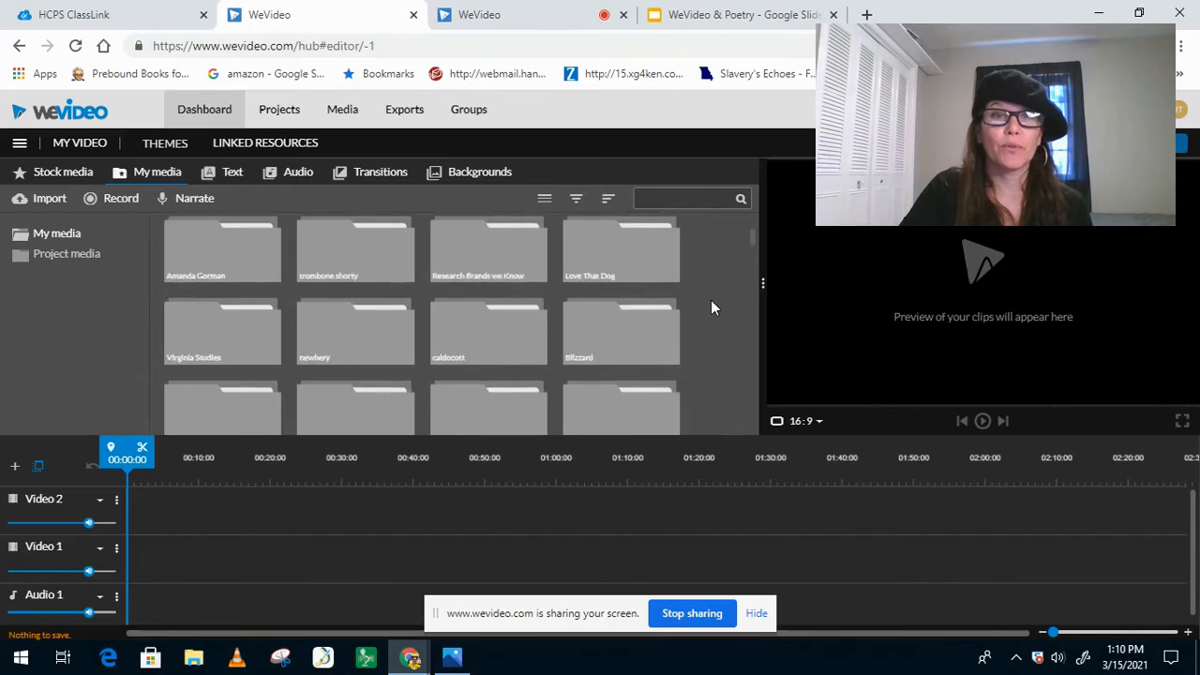
scroll(713, 298, "down", 15)
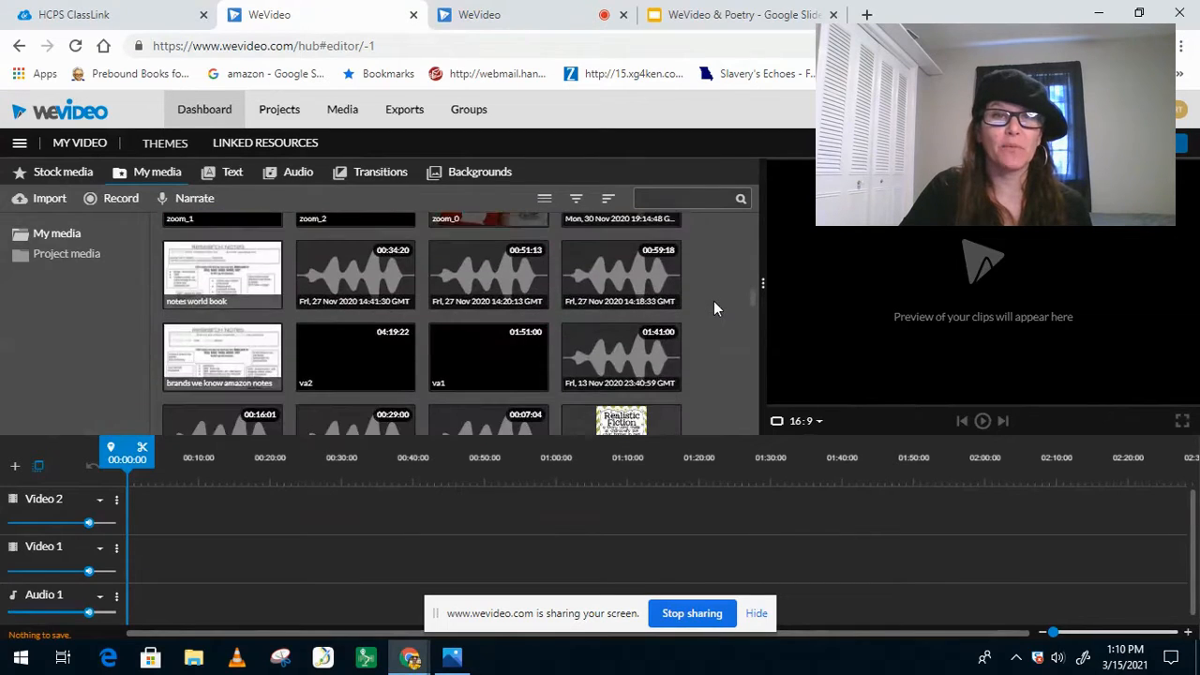
scroll(713, 304, "down", 10)
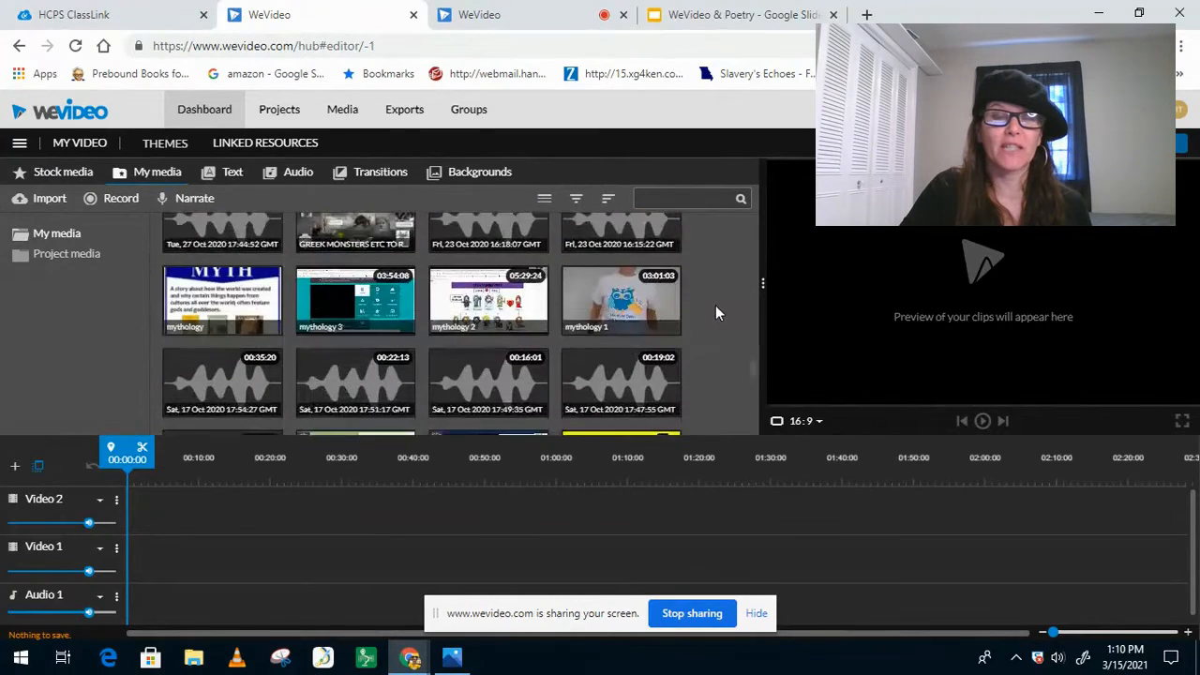
scroll(721, 309, "down", 10)
scroll(727, 309, "up", 15)
scroll(727, 308, "up", 15)
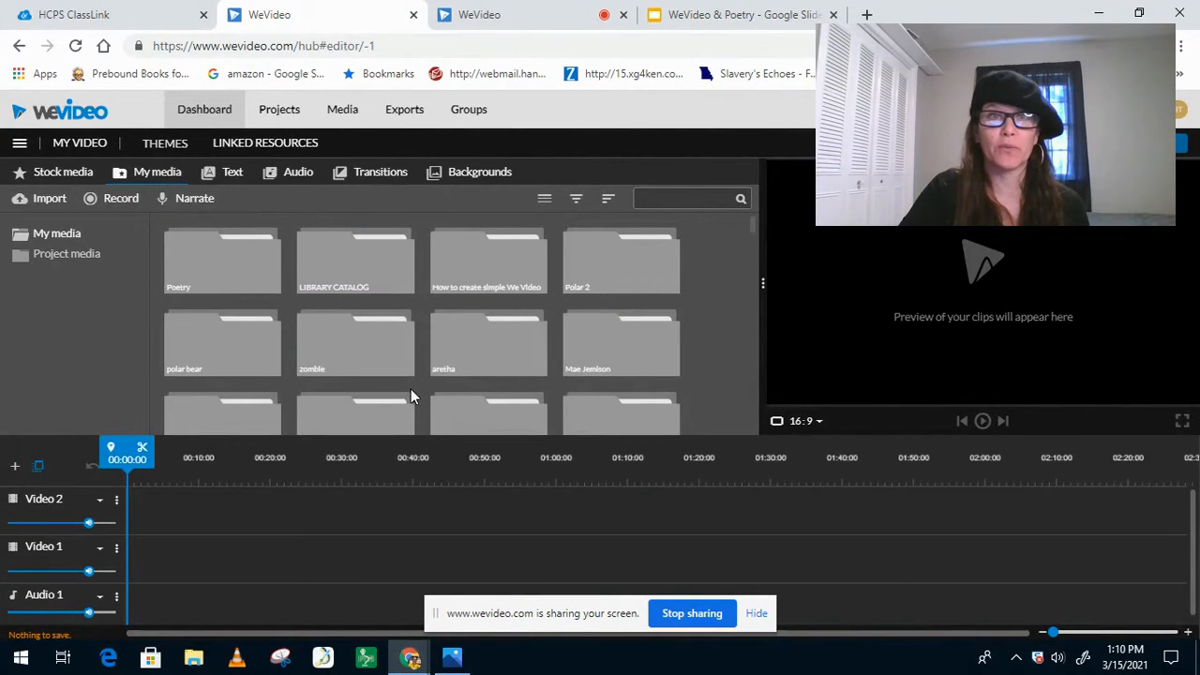
Step: Create a new folder named poetry in the media library
right_click(714, 318)
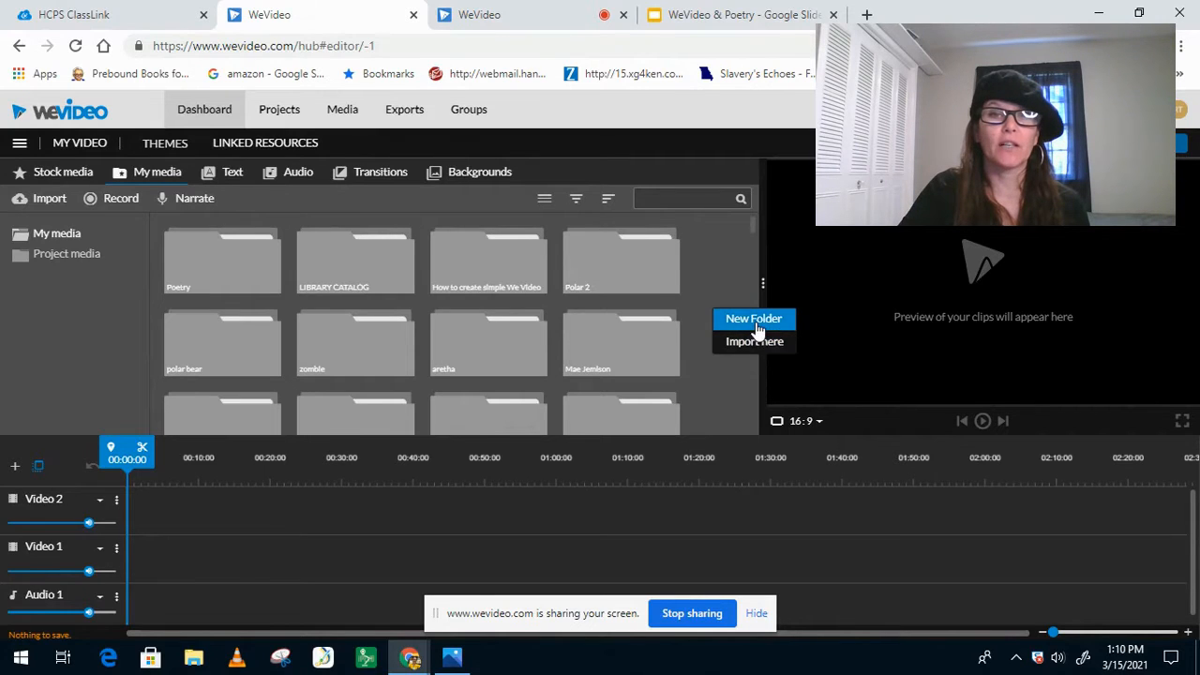
left_click(756, 321)
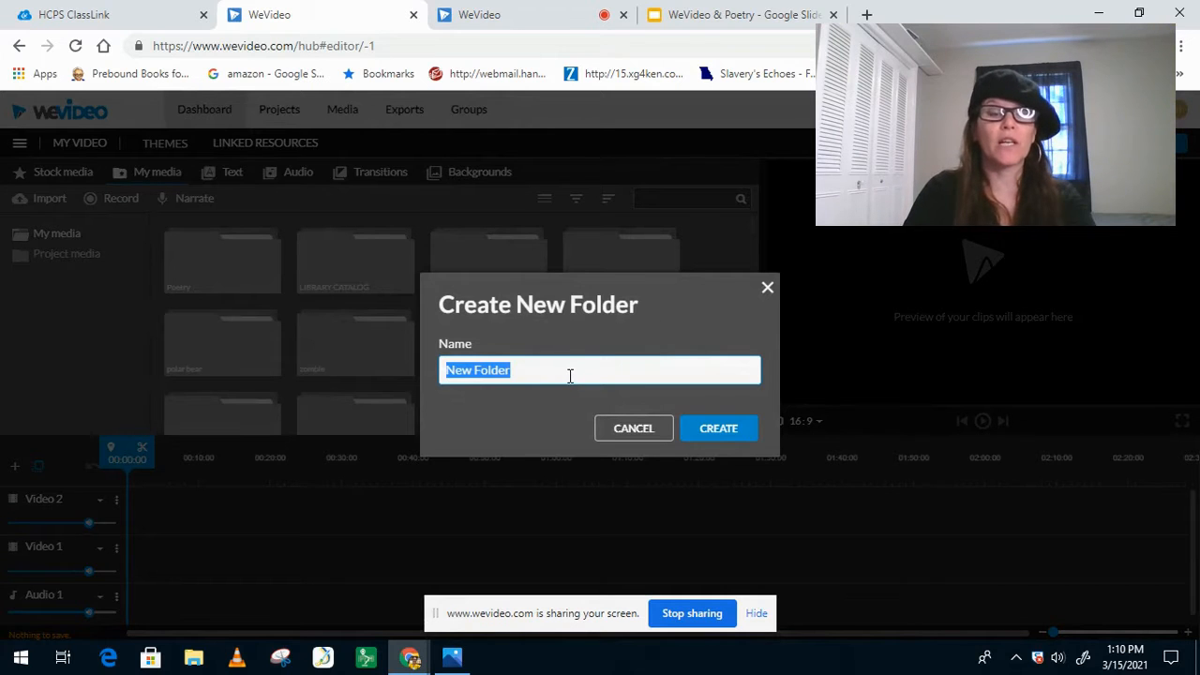
type("poetry")
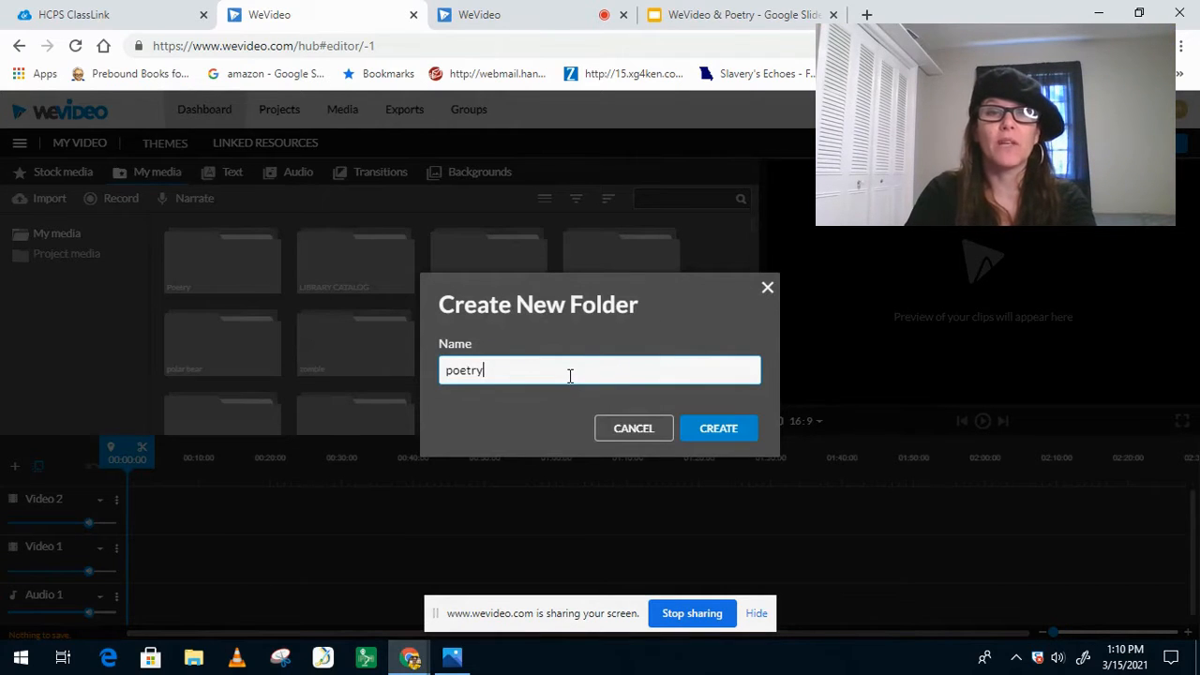
left_click(718, 429)
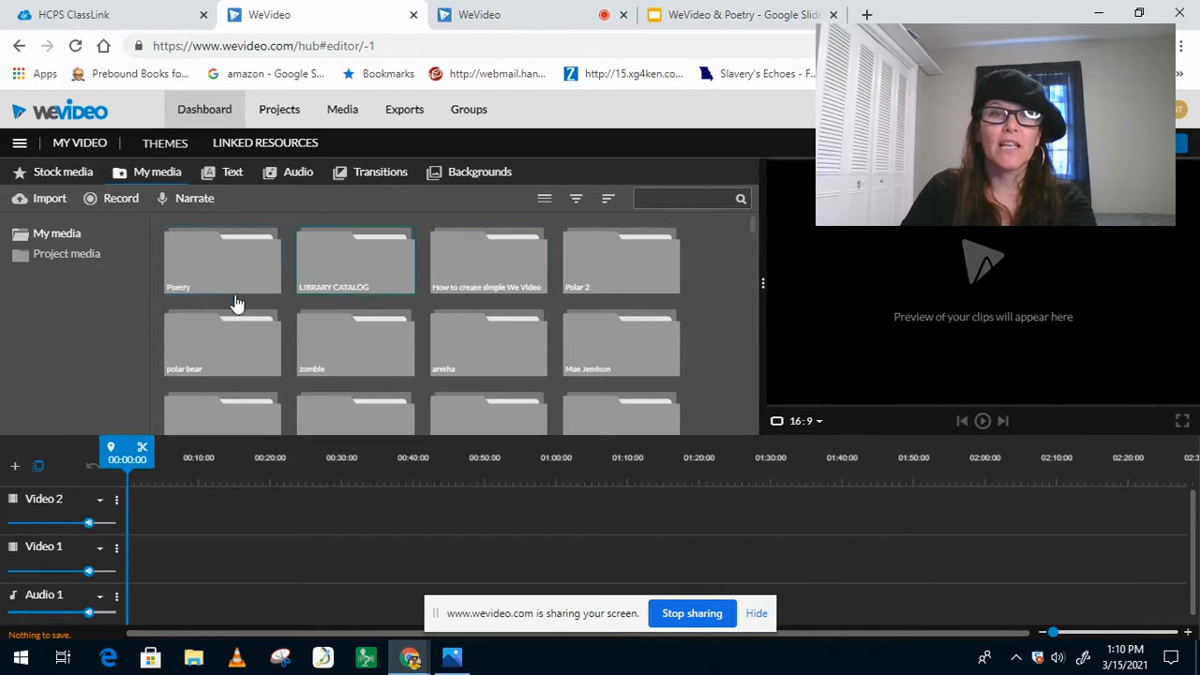
Step: Find the Poetry folder in the media library and open it
scroll(564, 281, "down", 5)
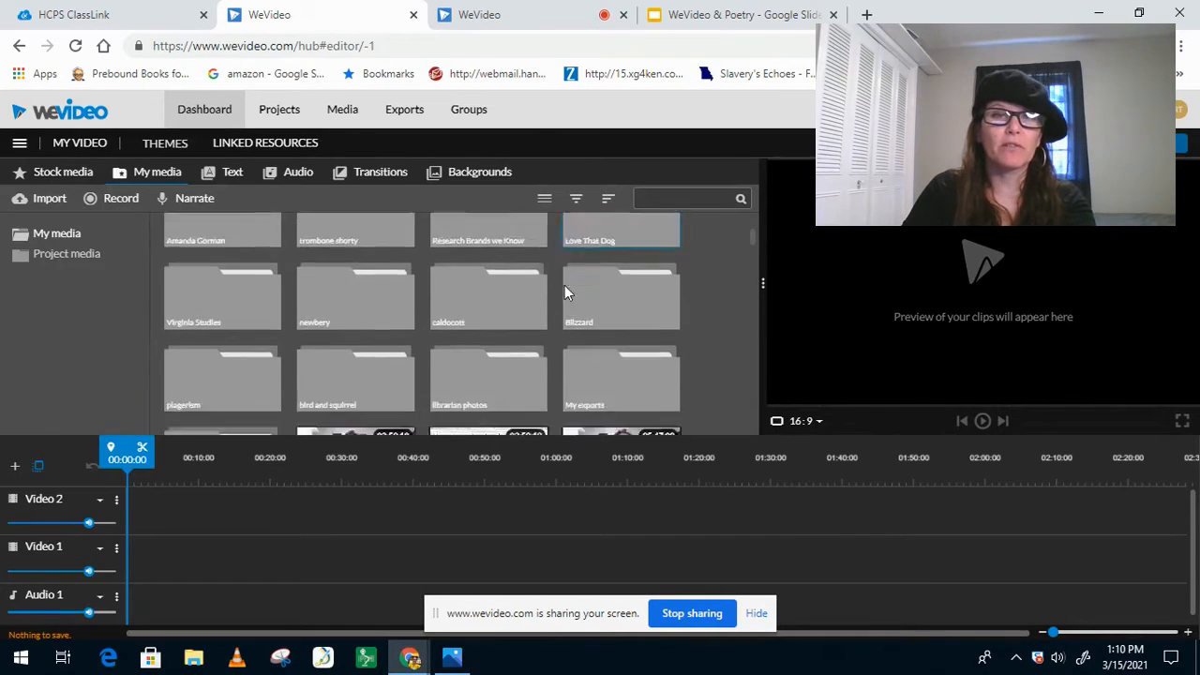
scroll(570, 310, "up", 5)
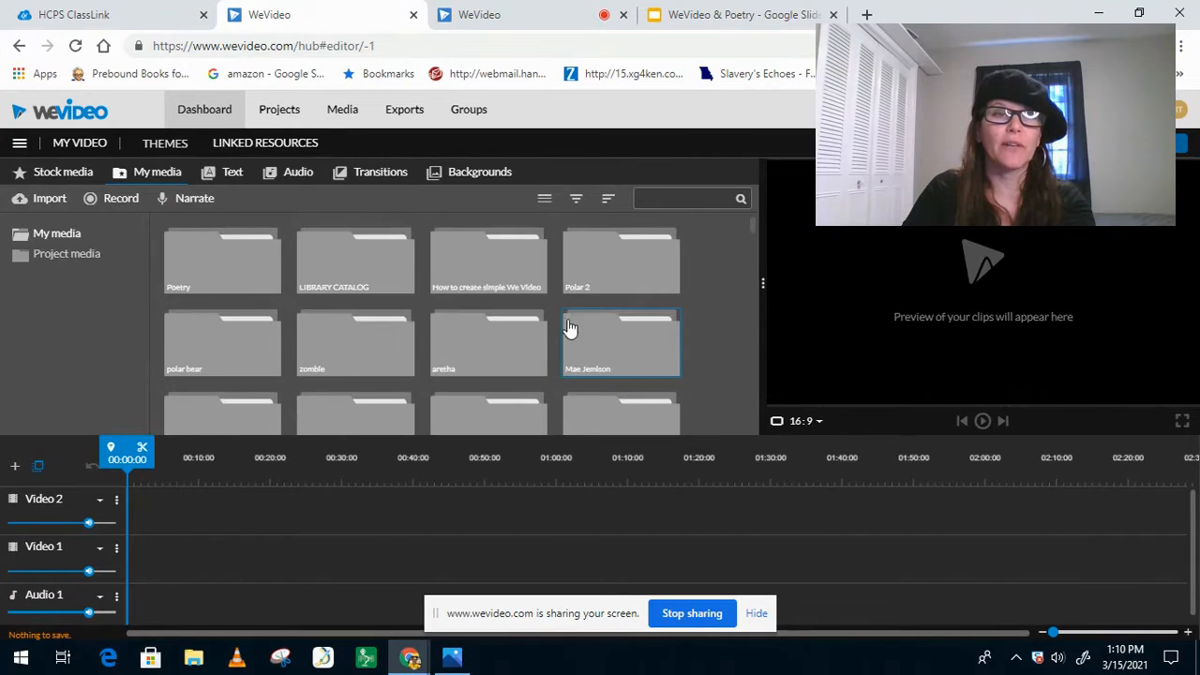
double_click(218, 270)
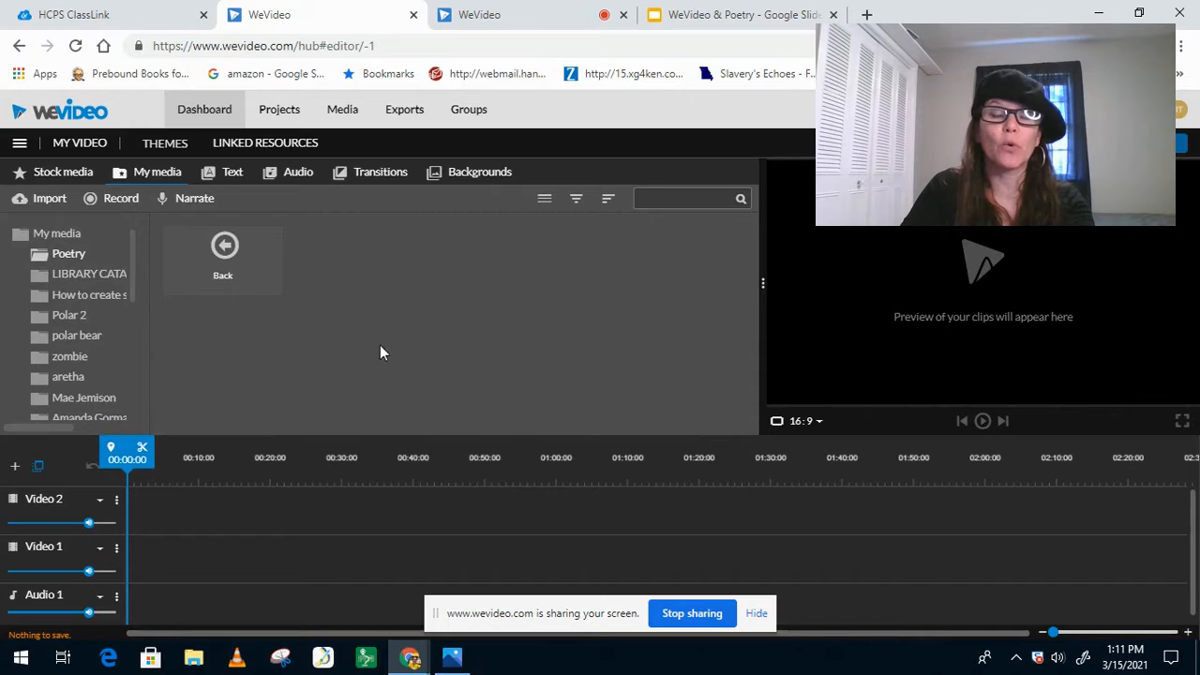
right_click(355, 283)
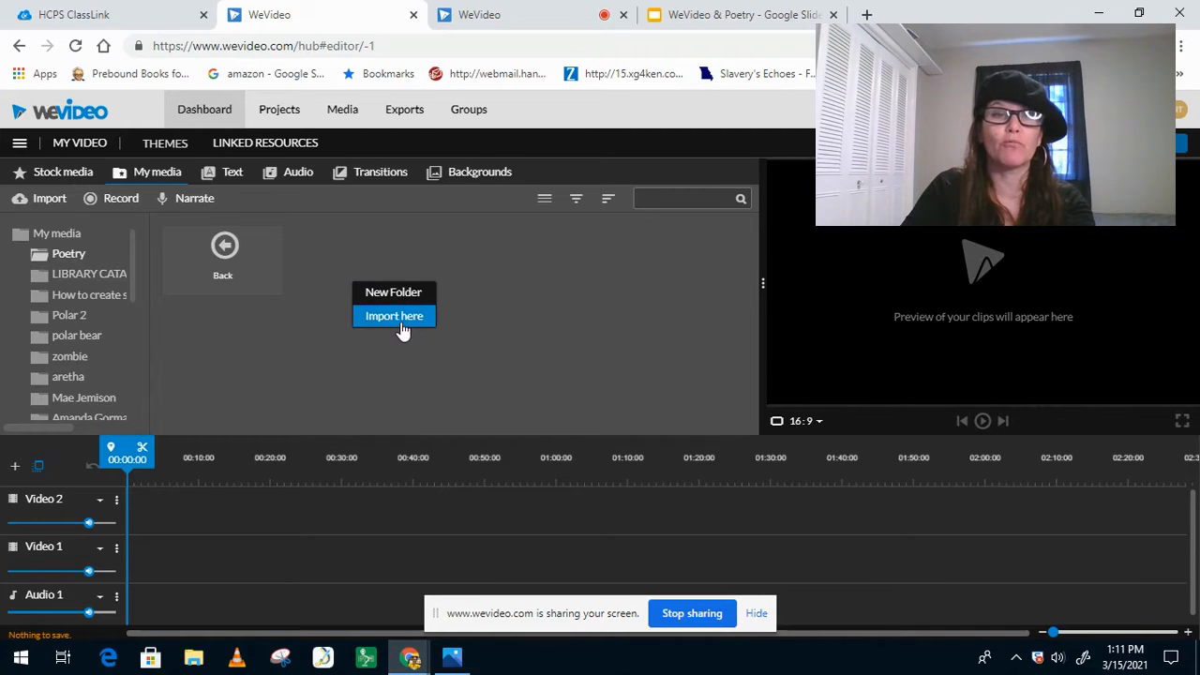
right_click(519, 299)
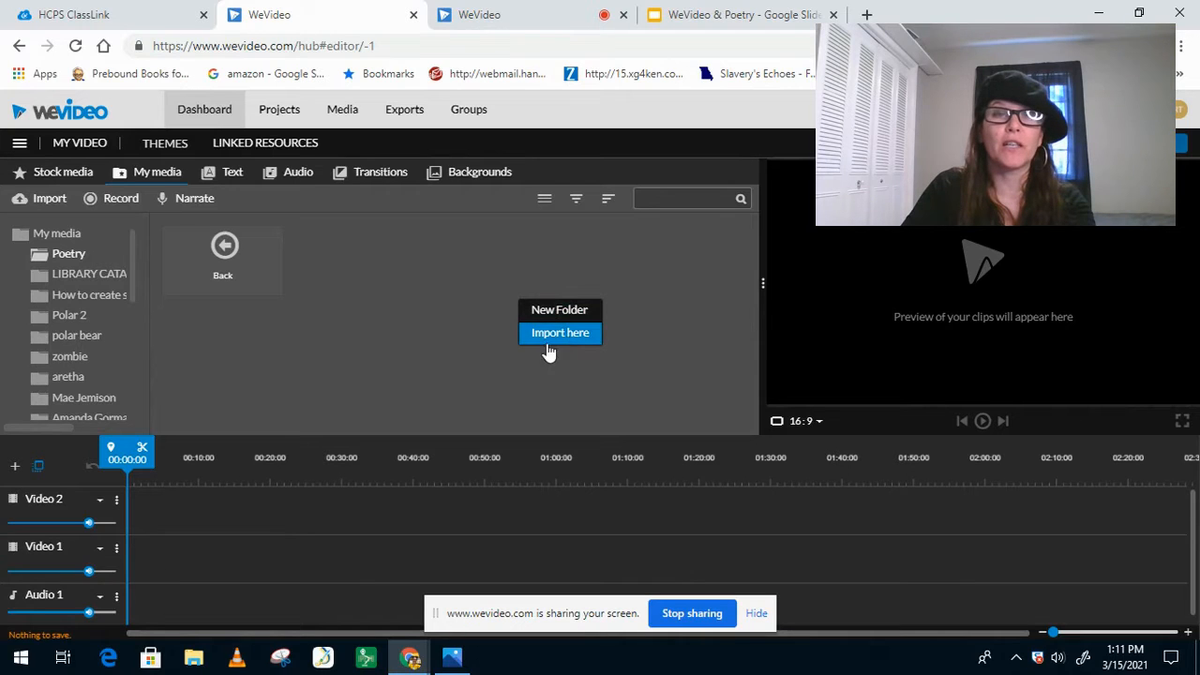
left_click(446, 326)
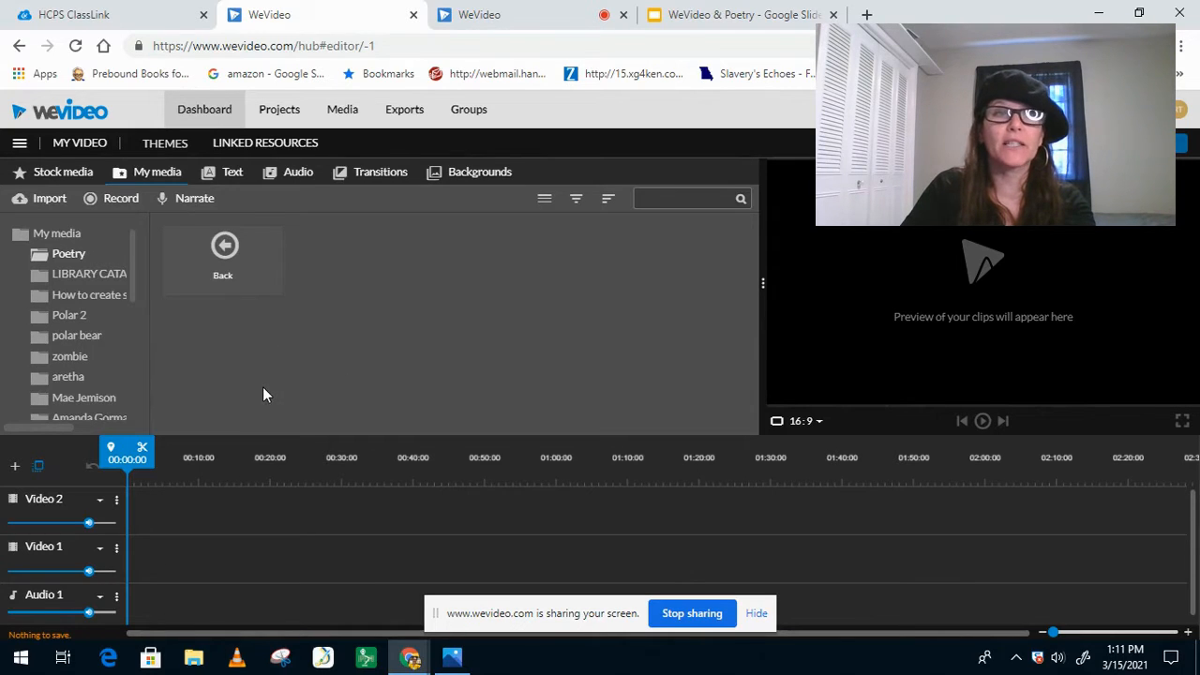
Step: Return to the dashboard, start a new video project and open the Poetry media folder
left_click(199, 120)
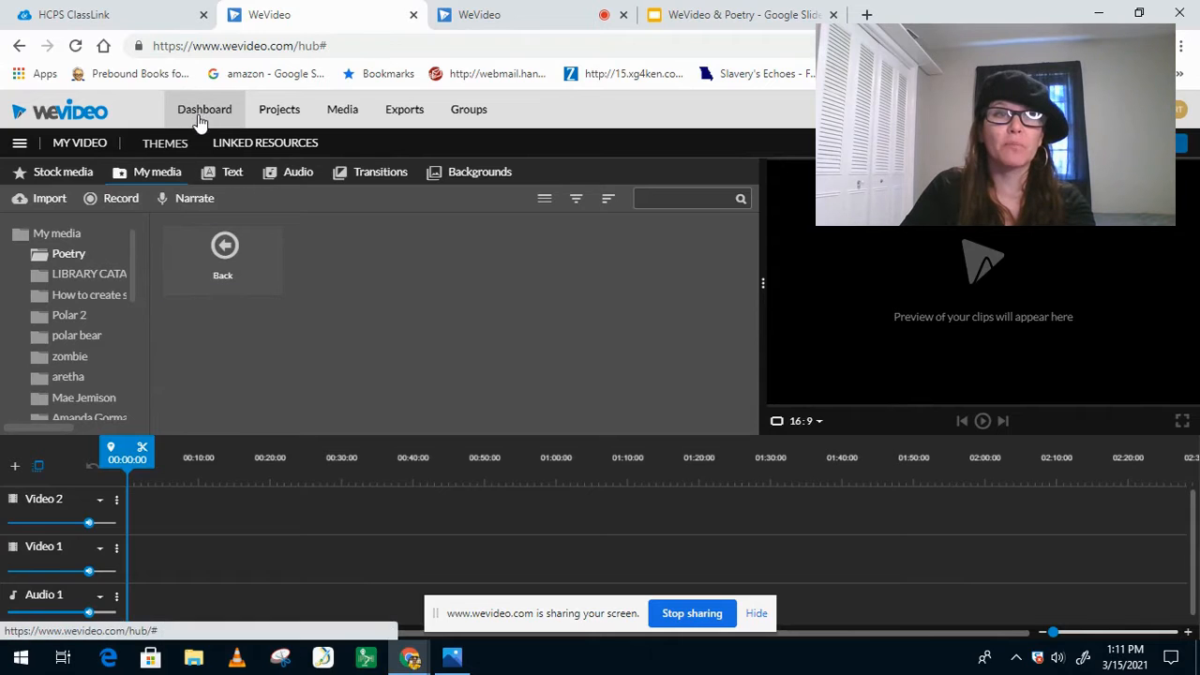
mouse_move(423, 486)
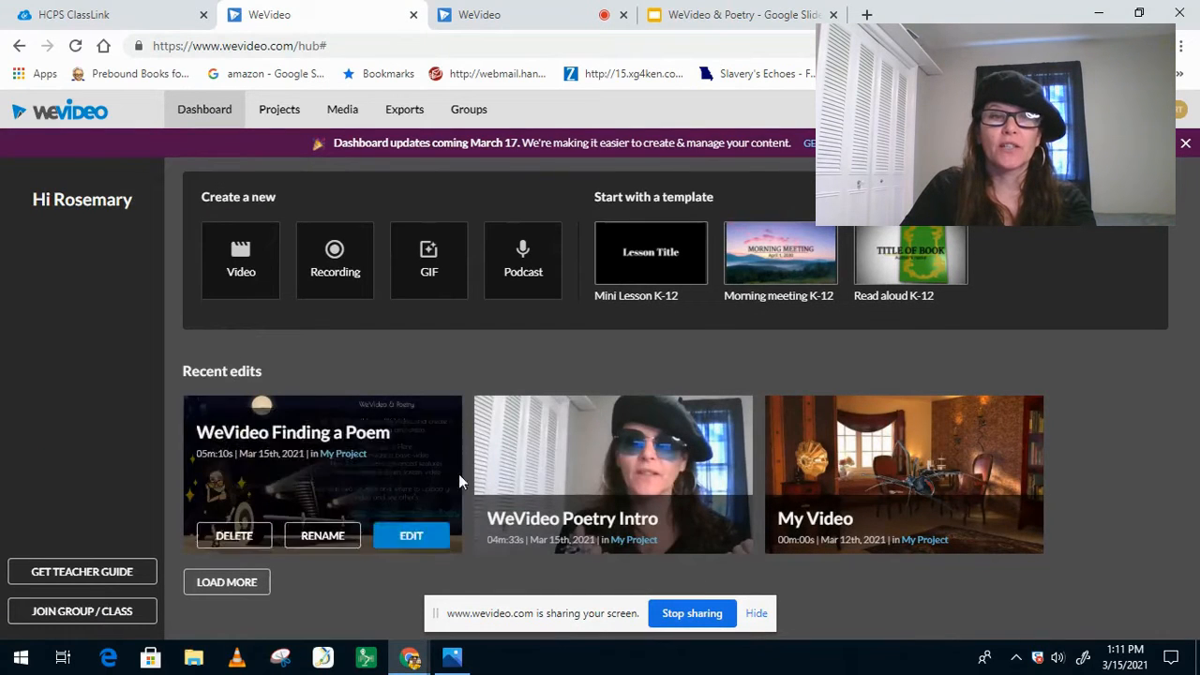
left_click(242, 269)
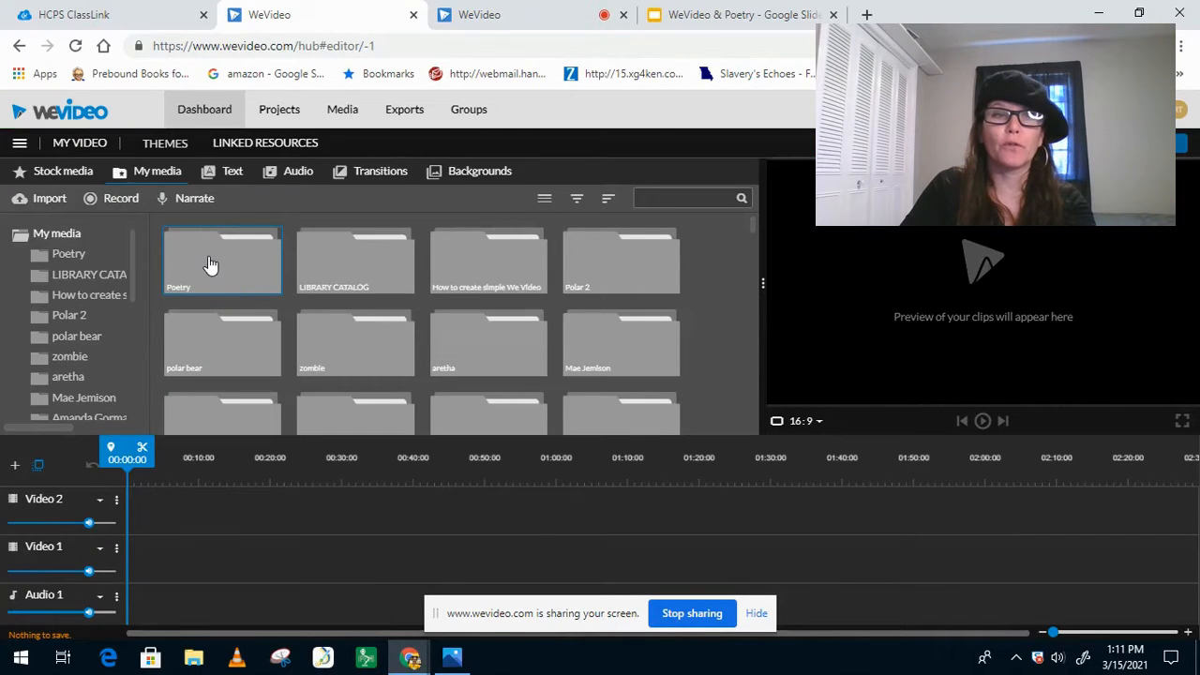
double_click(206, 267)
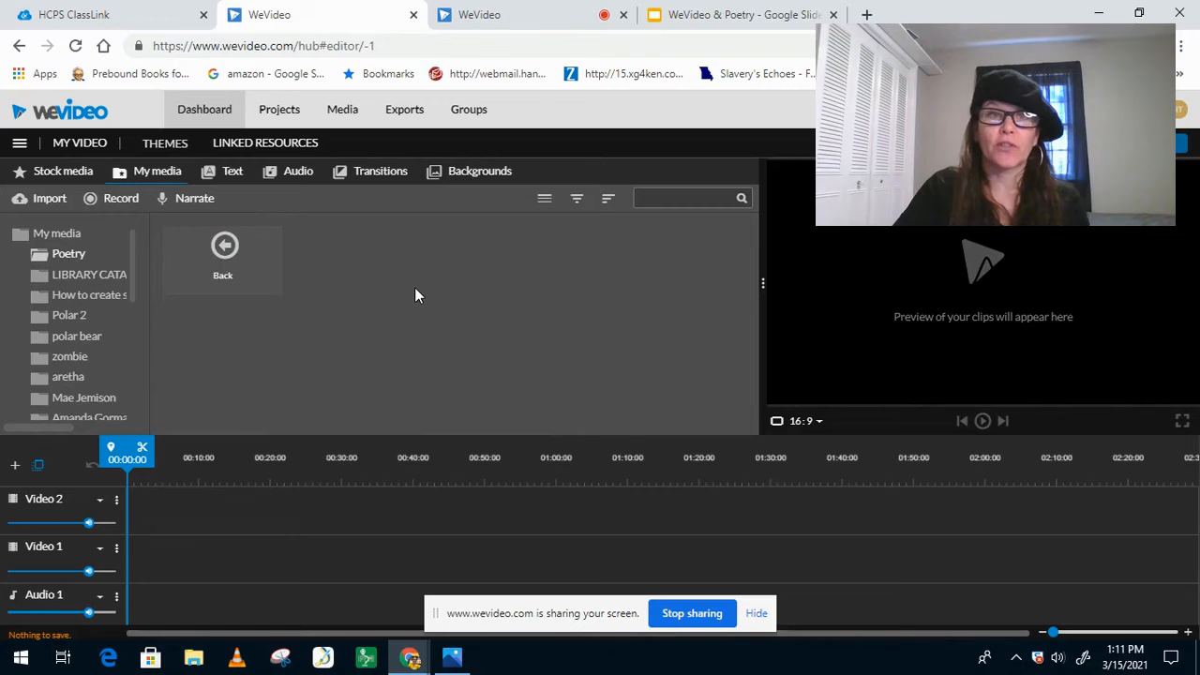
Step: Set up a new recording from inside the Poetry folder with Screen & webcam as the source
left_click(120, 202)
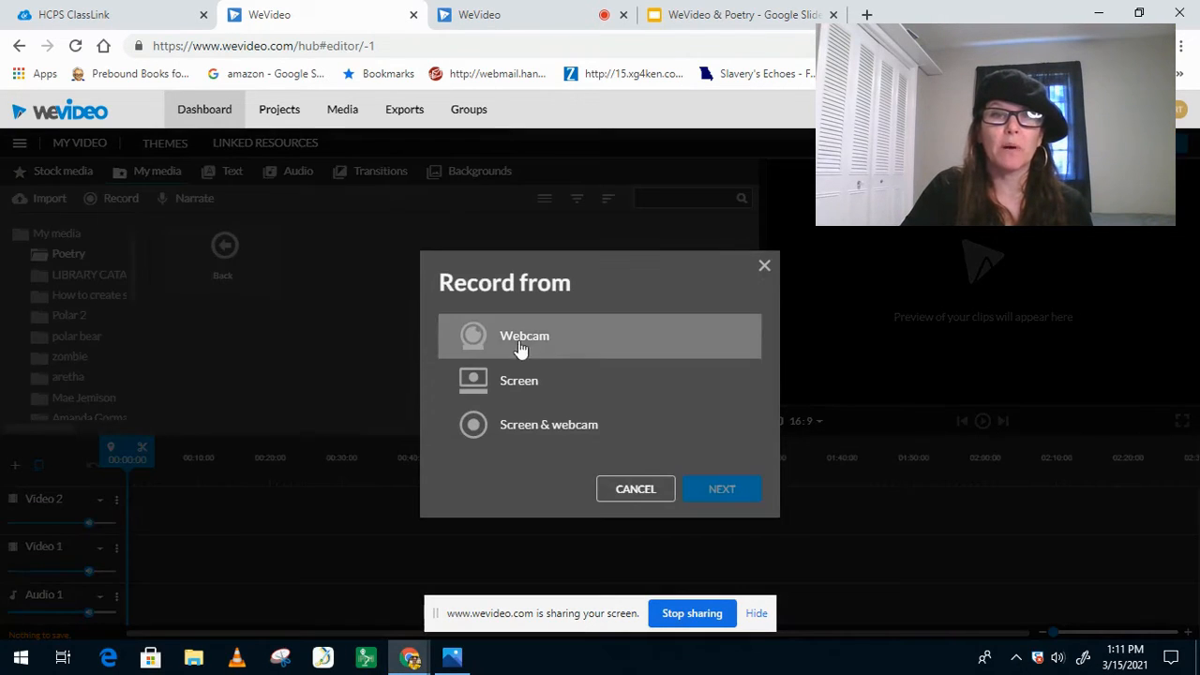
left_click(553, 436)
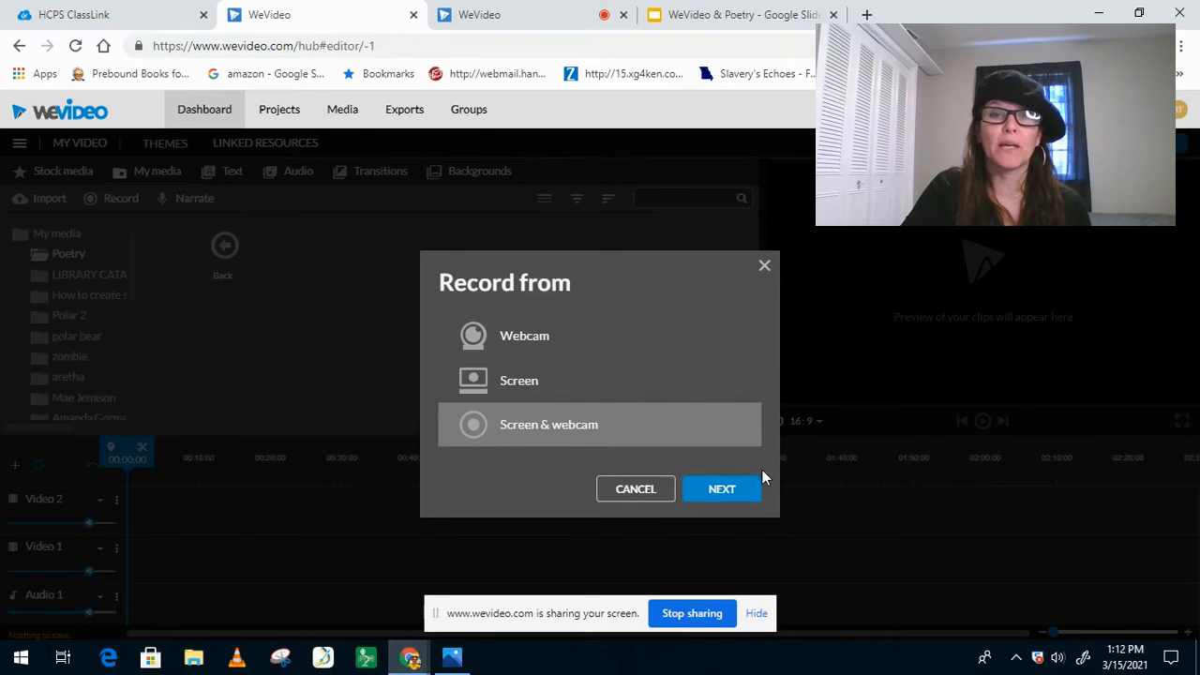
left_click(723, 492)
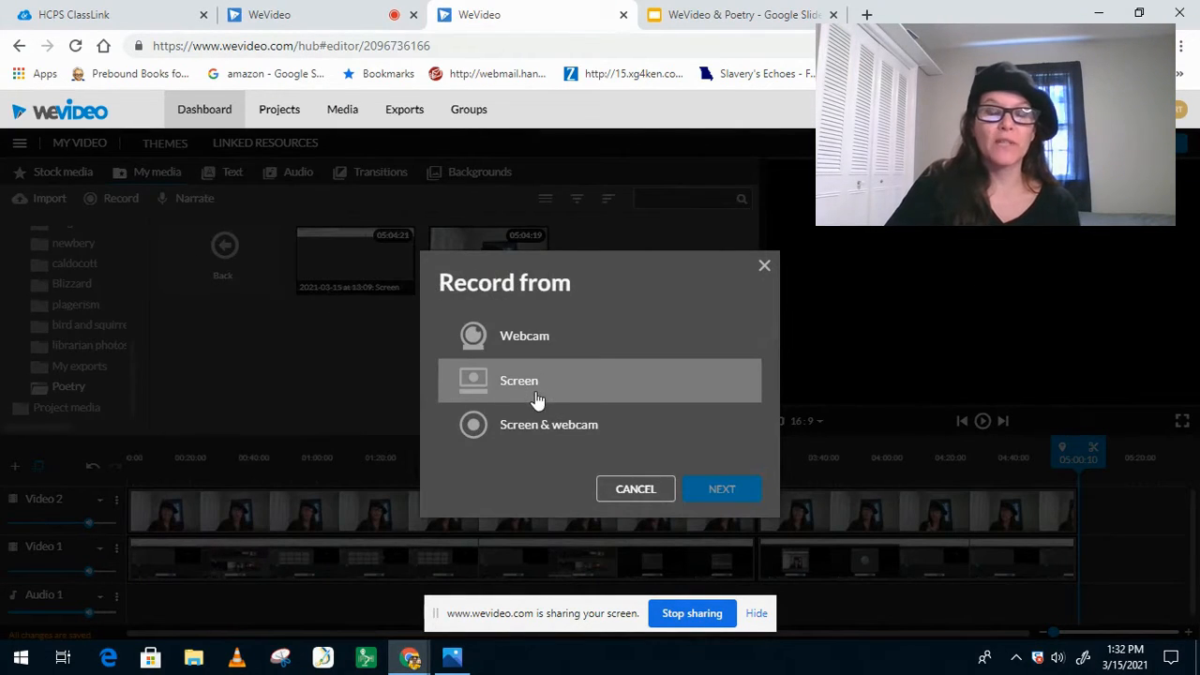
Step: Make a Screen & webcam recording of the entire screen, stop it and save it
left_click(593, 438)
left_click(728, 495)
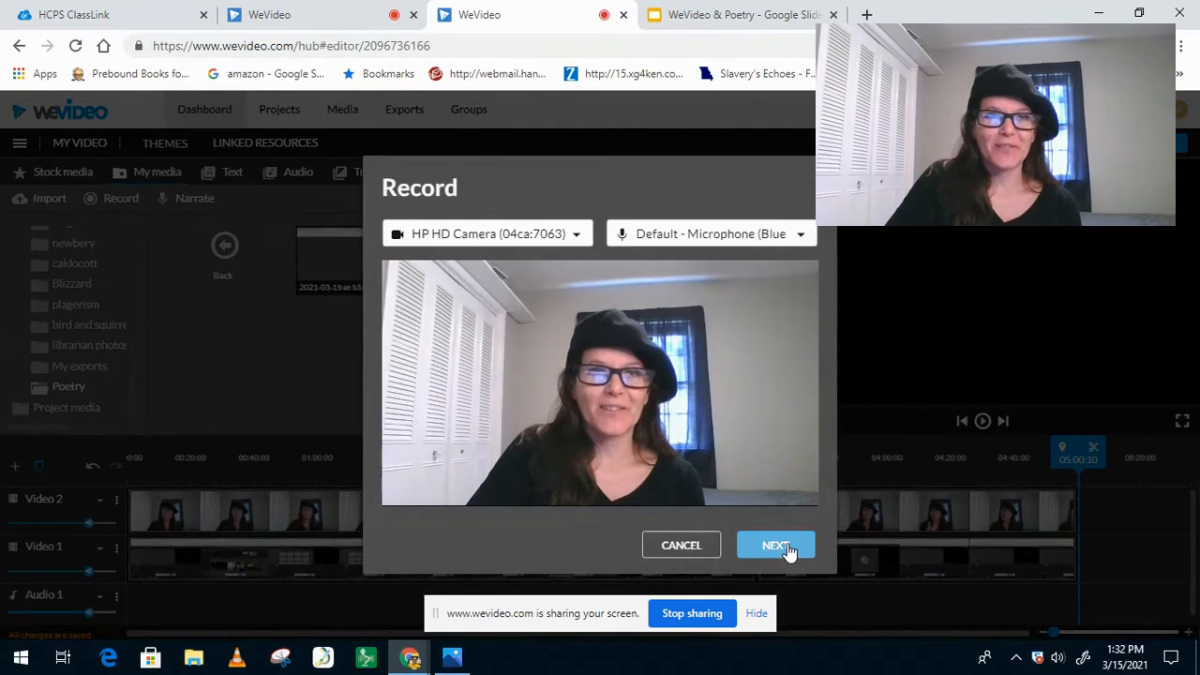
left_click(776, 546)
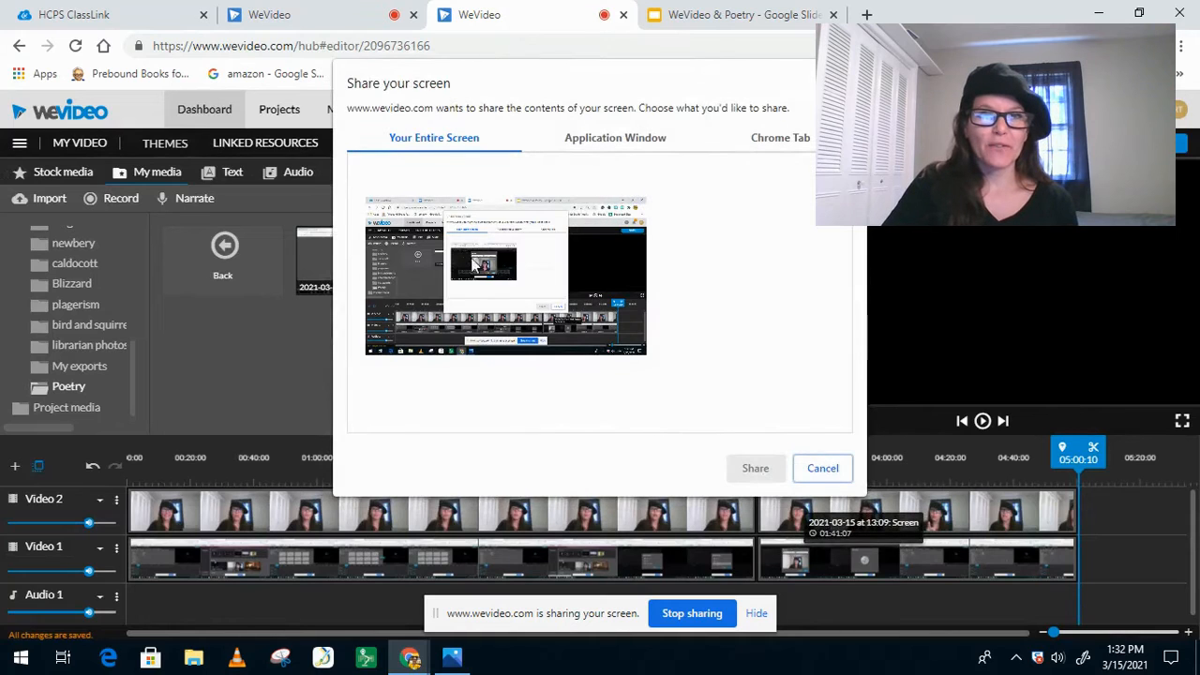
left_click(602, 261)
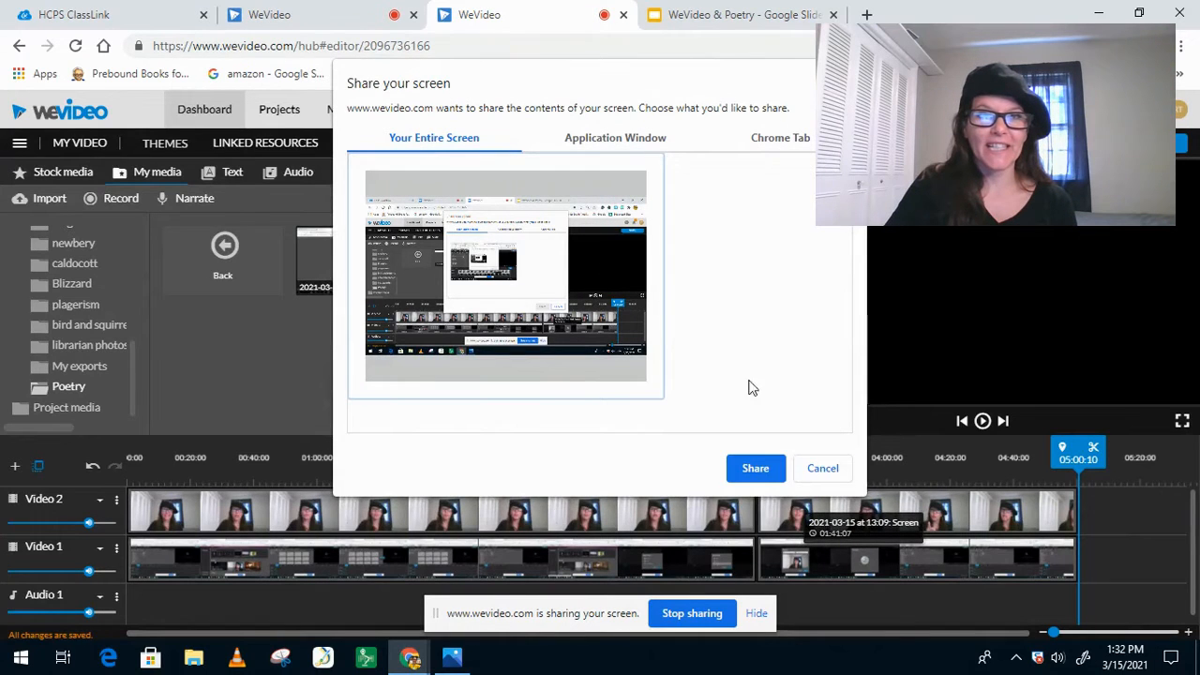
left_click(761, 473)
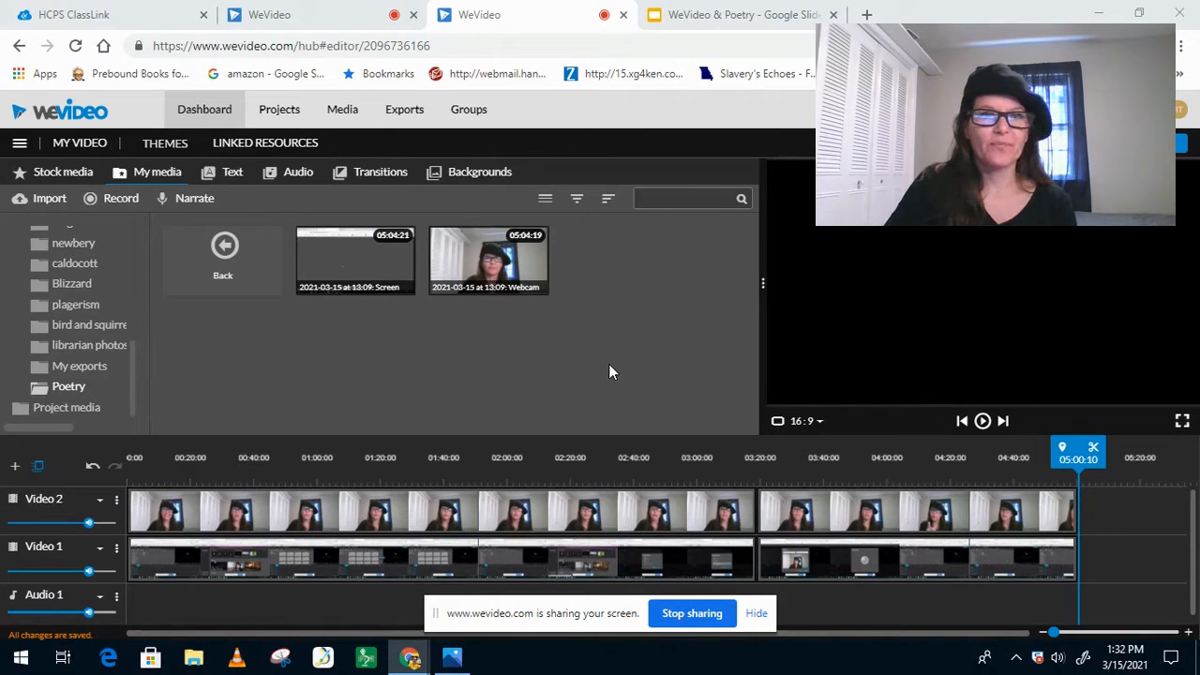
left_click(701, 620)
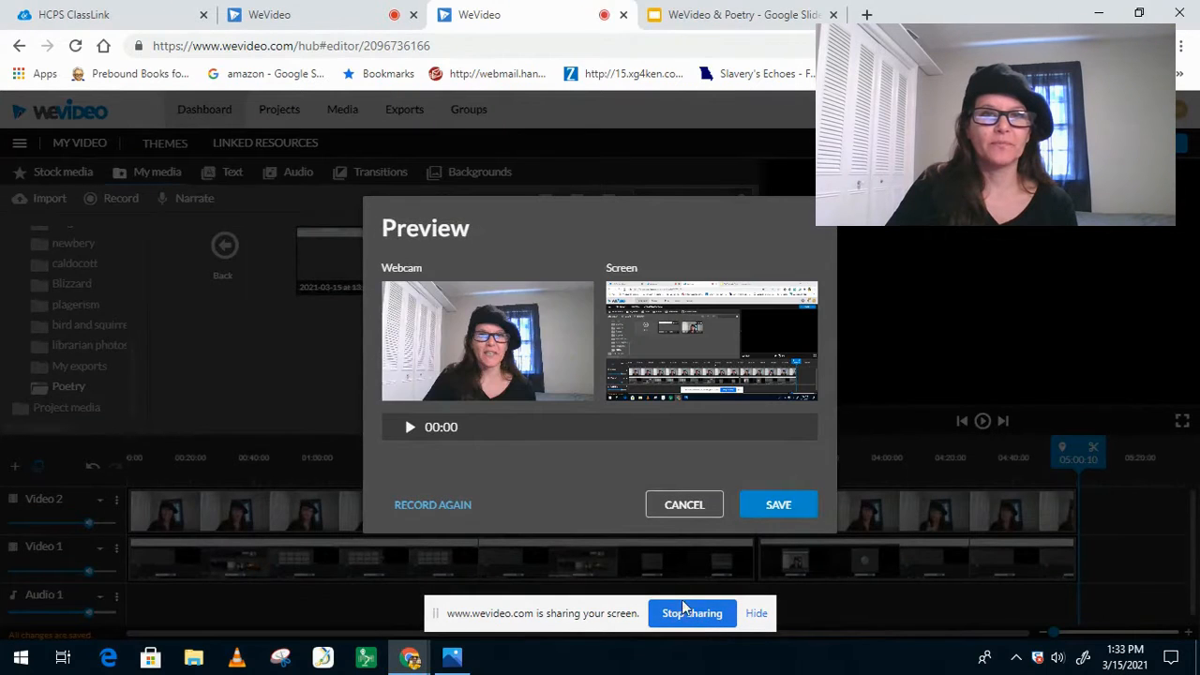
left_click(775, 510)
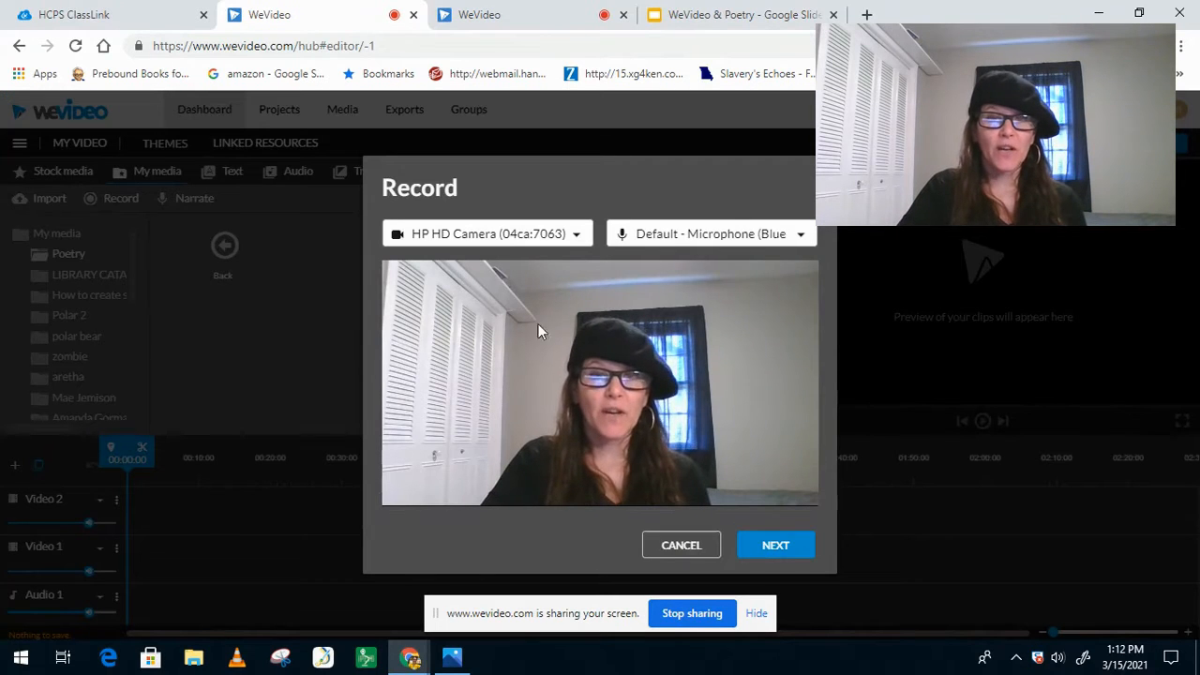
Step: Share the entire screen to record it with the webcam, and save both clips to the Poetry folder
left_click(761, 546)
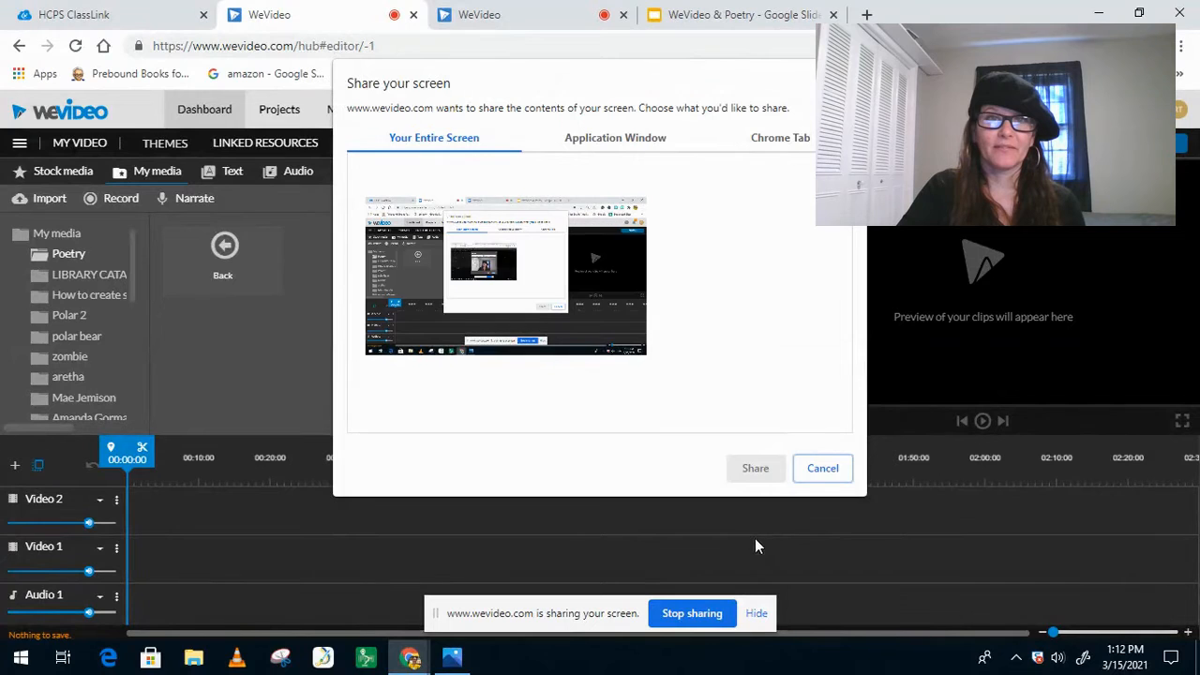
left_click(641, 371)
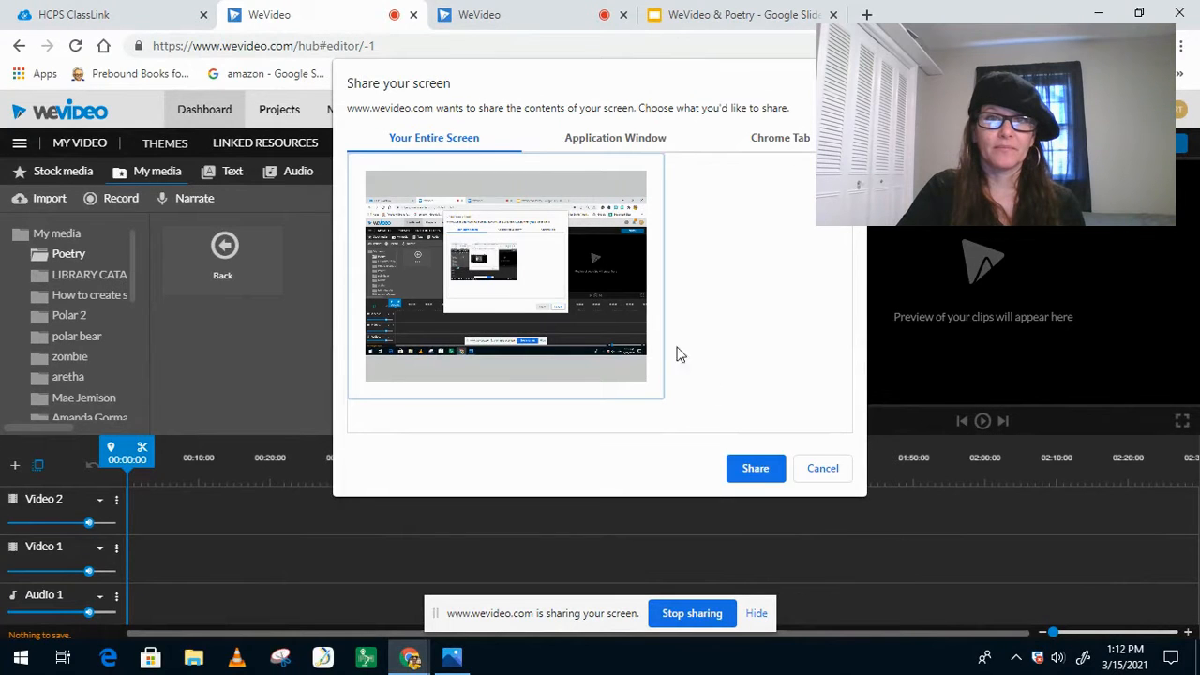
left_click(757, 469)
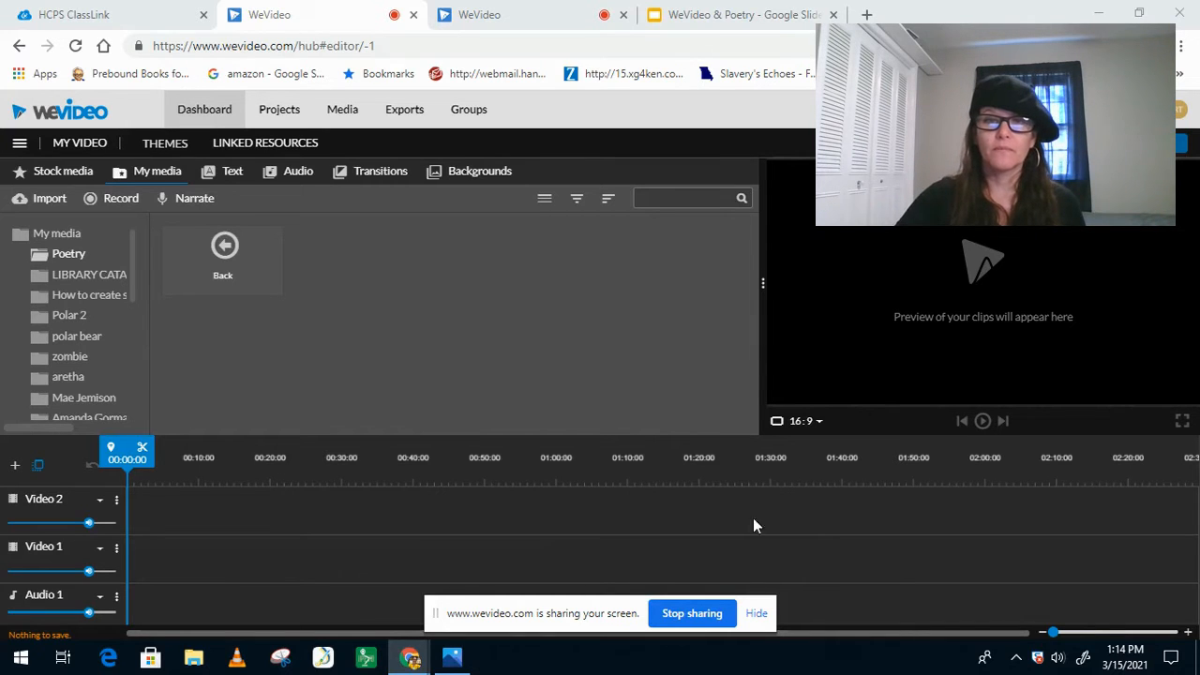
left_click(690, 614)
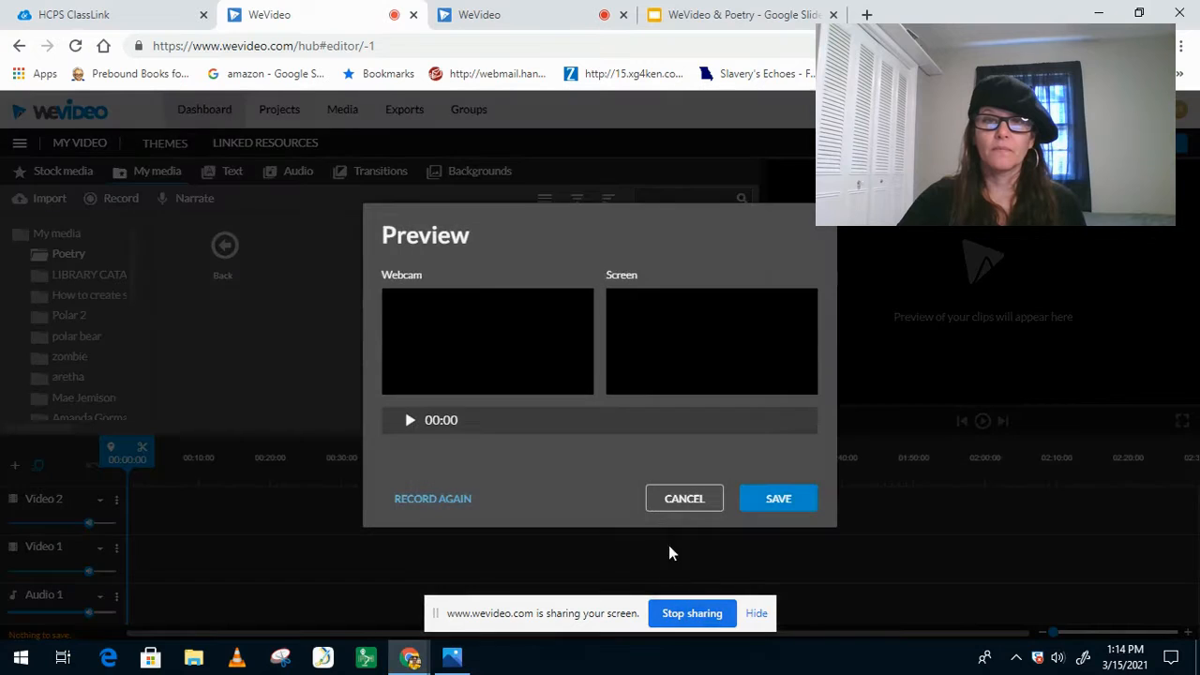
left_click(768, 507)
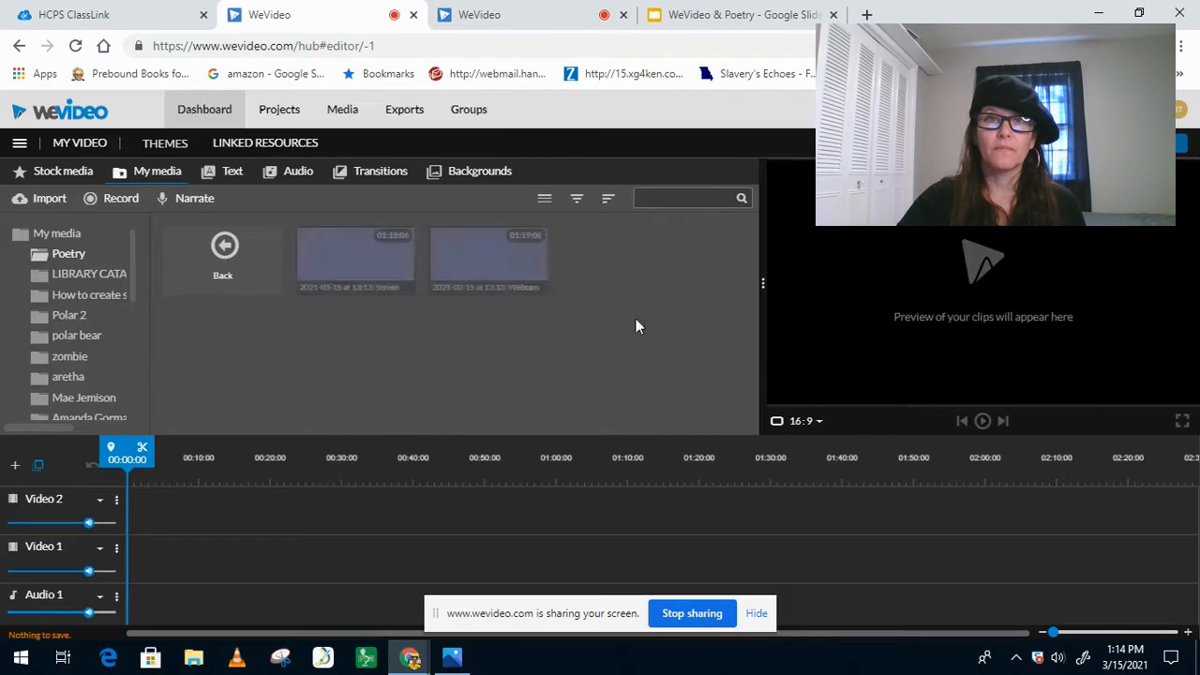
Step: Place the "2021-03-15 at 13:56: Webcam" clip at the start of the Video 1 track
left_click(531, 27)
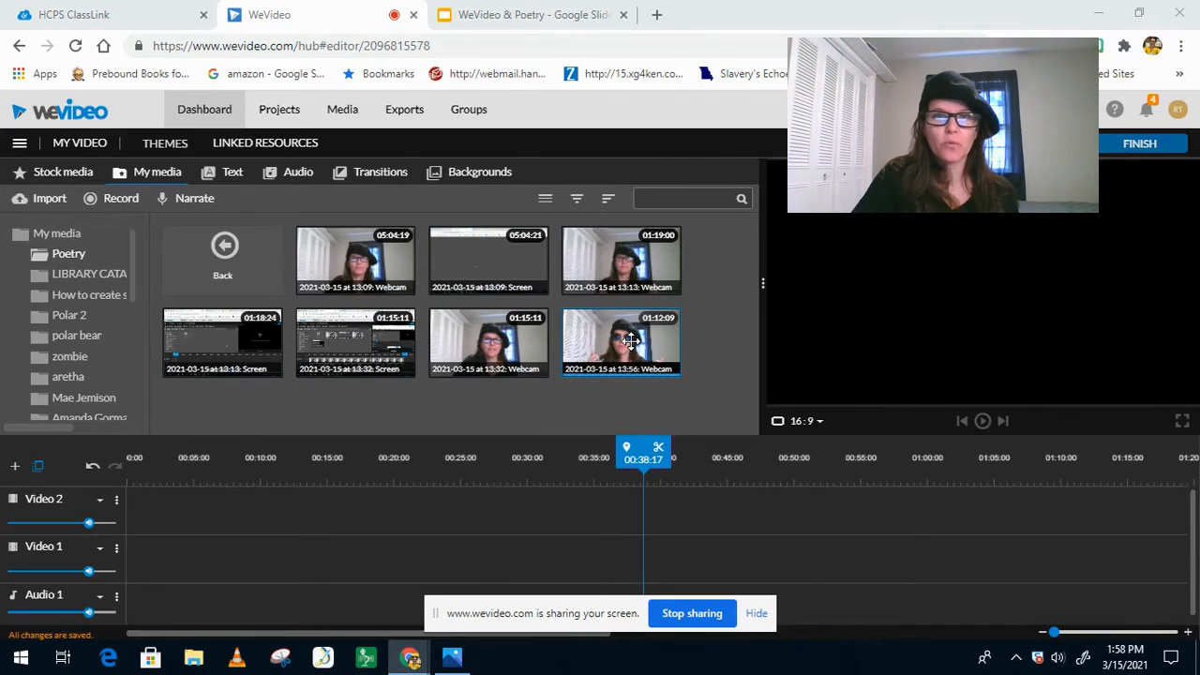
left_click_drag(629, 339, 143, 551)
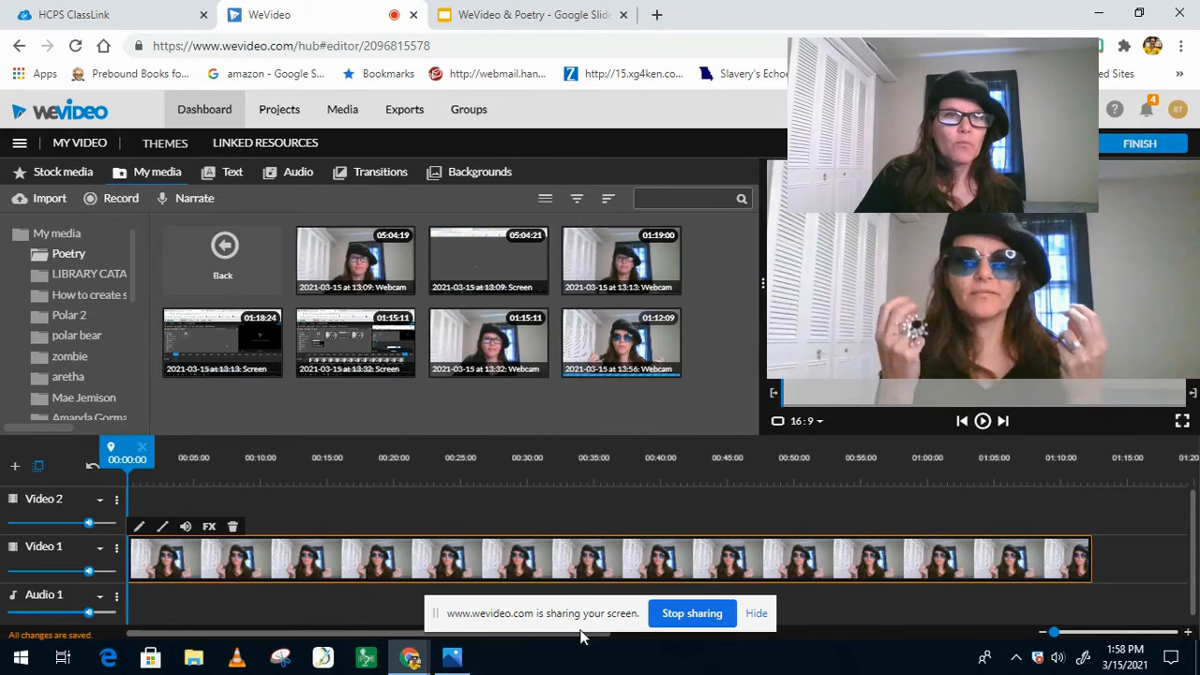
Step: Add the Candy dots motion title at the start of the Video 2 track and preview it over the webcam clip
left_click(231, 177)
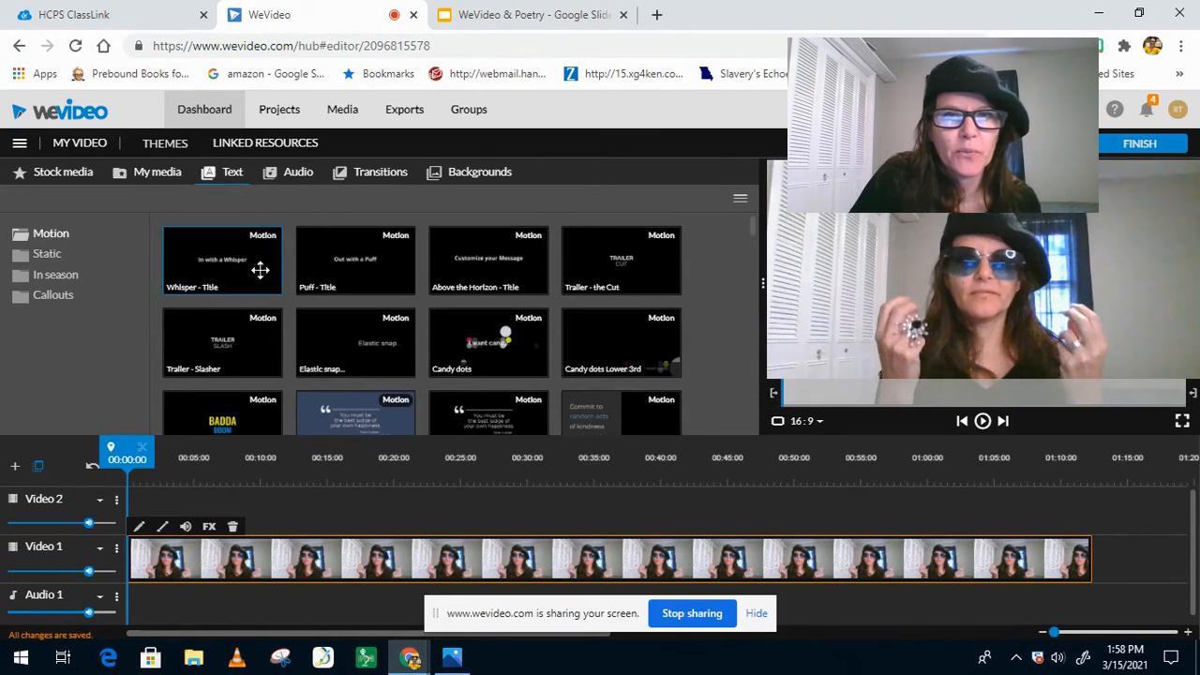
left_click(490, 347)
left_click_drag(476, 360, 132, 525)
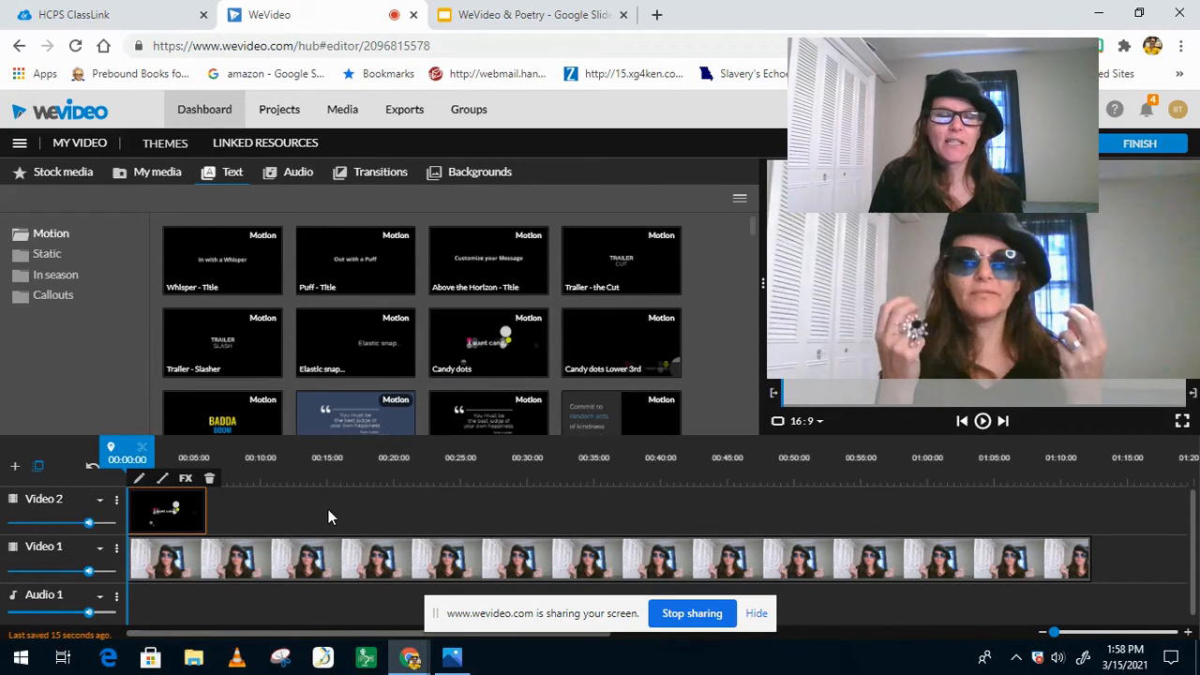
key("space")
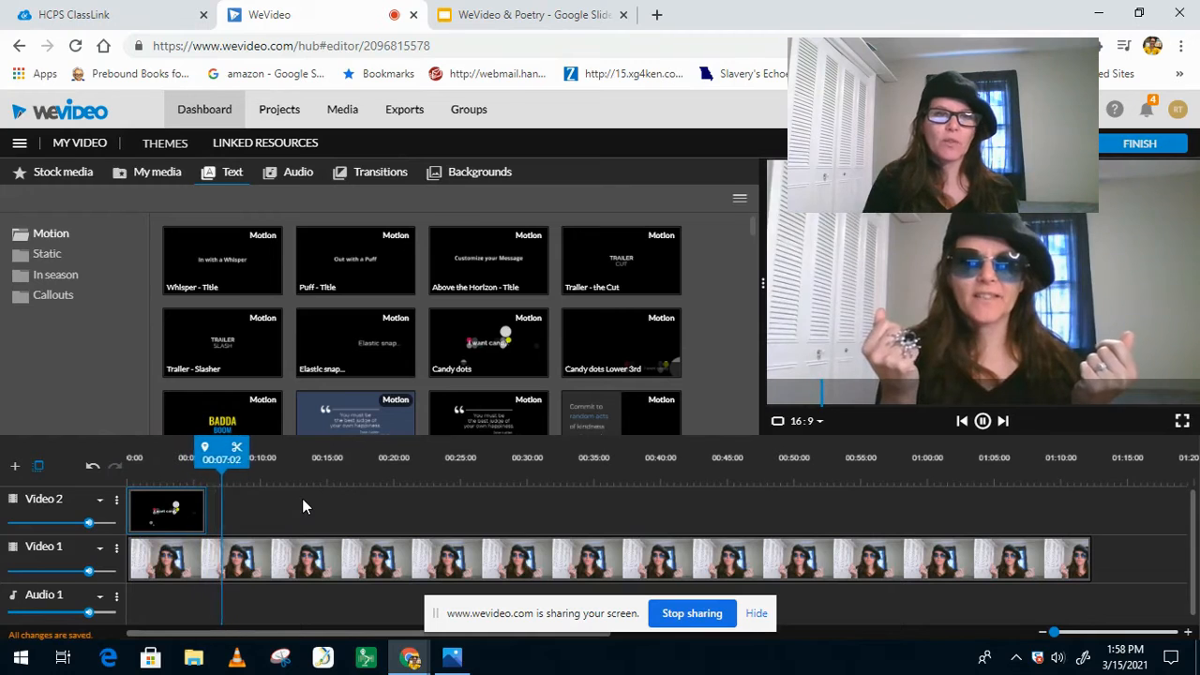
key("space")
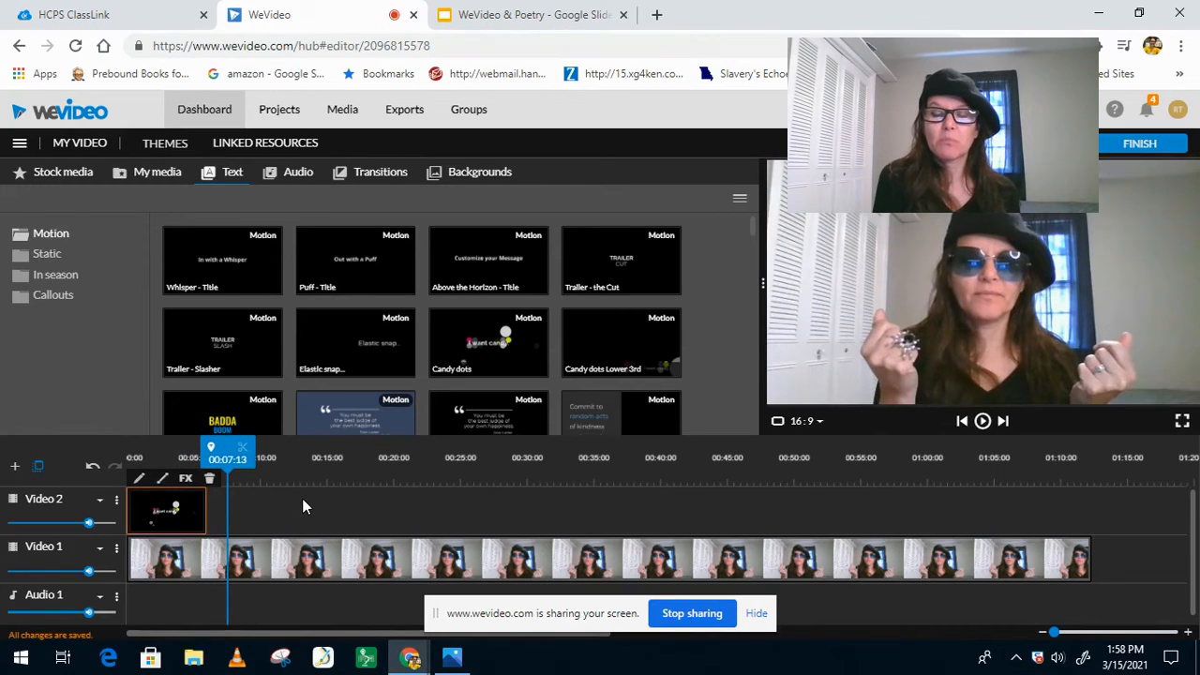
key("space")
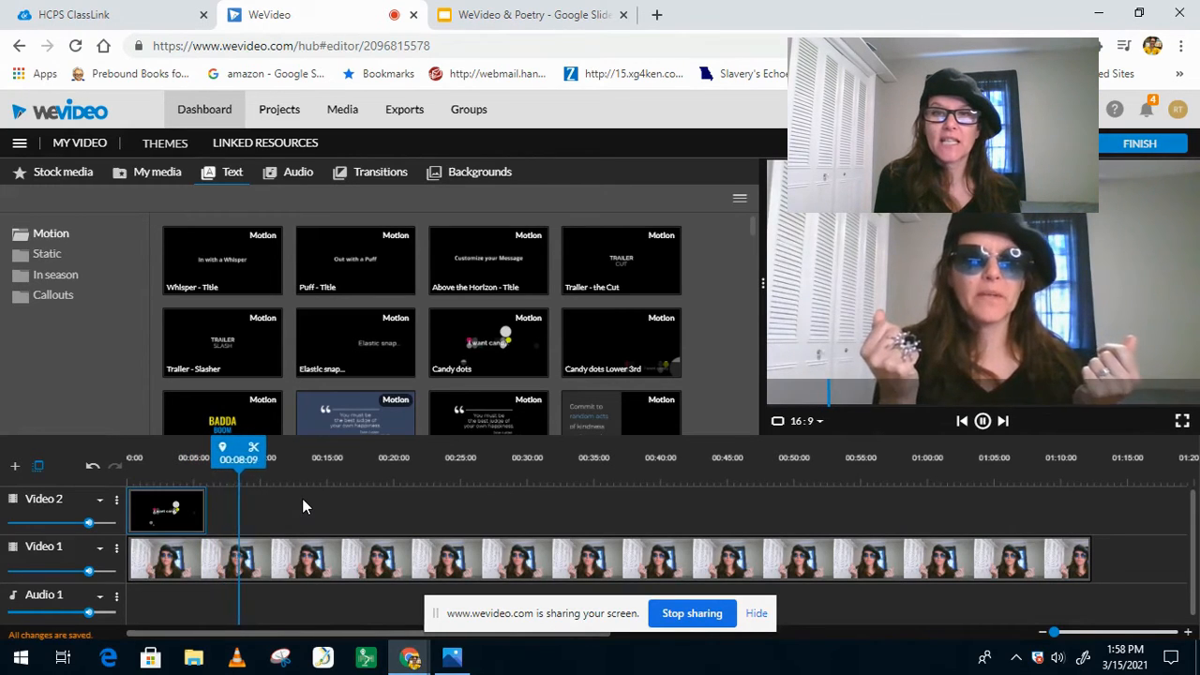
key("space")
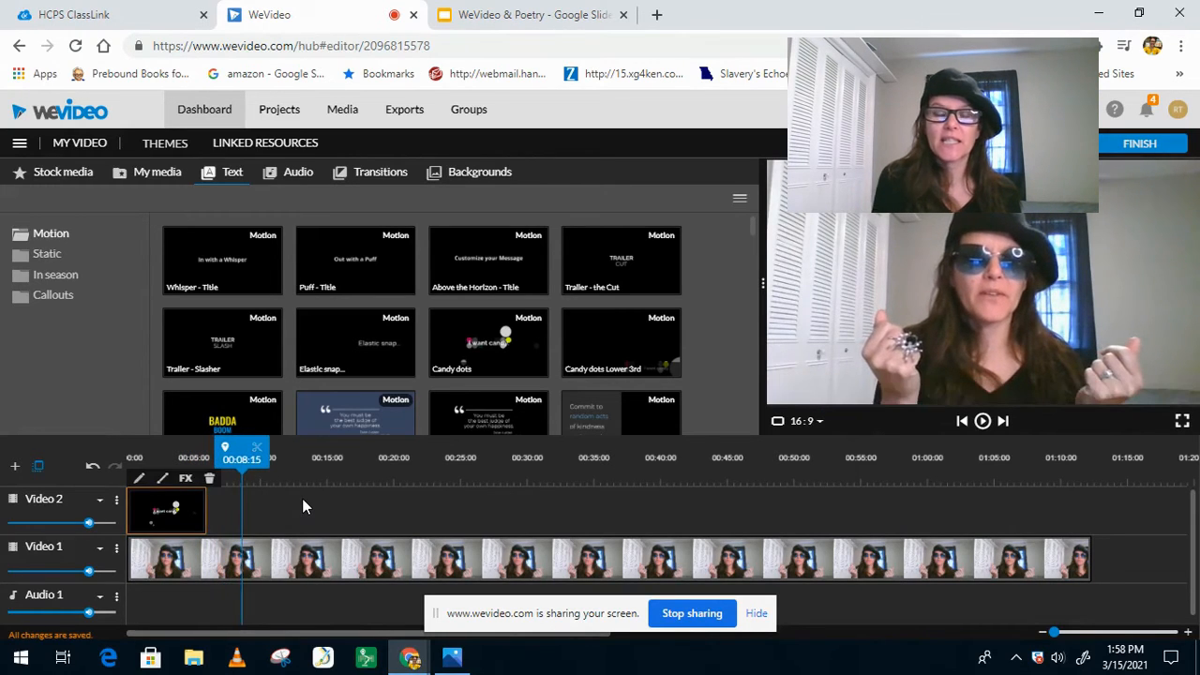
Step: Delete the Candy dots title from the Video 2 track and place it there again at the start
double_click(171, 525)
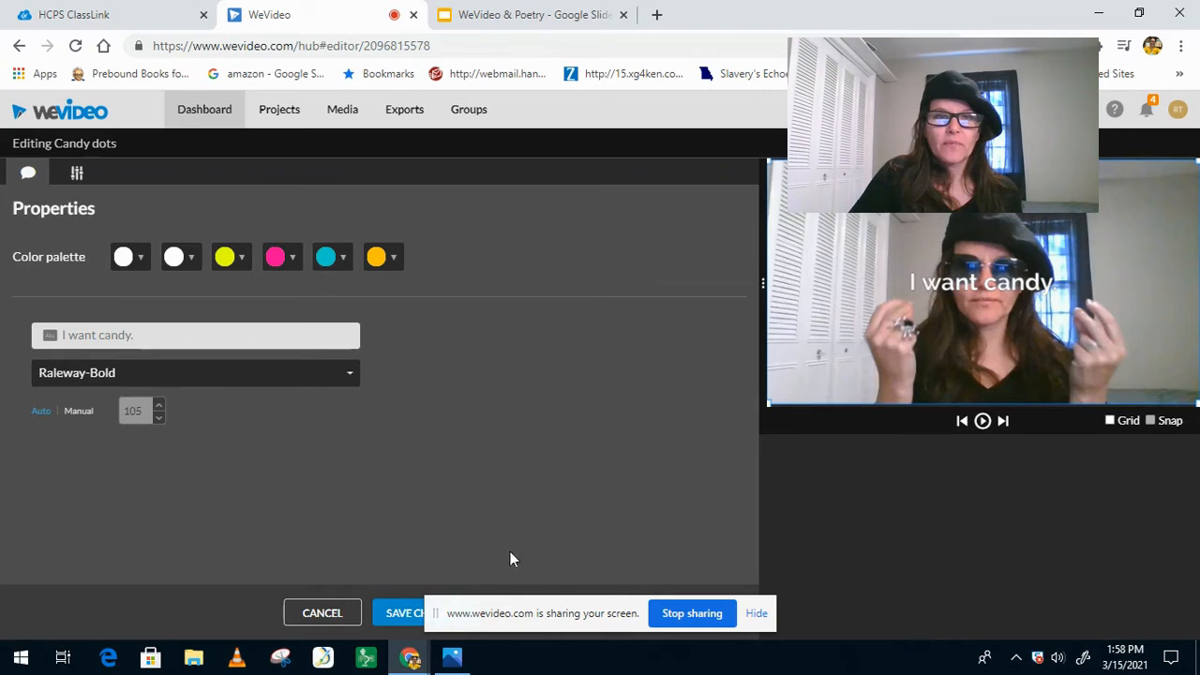
left_click(341, 615)
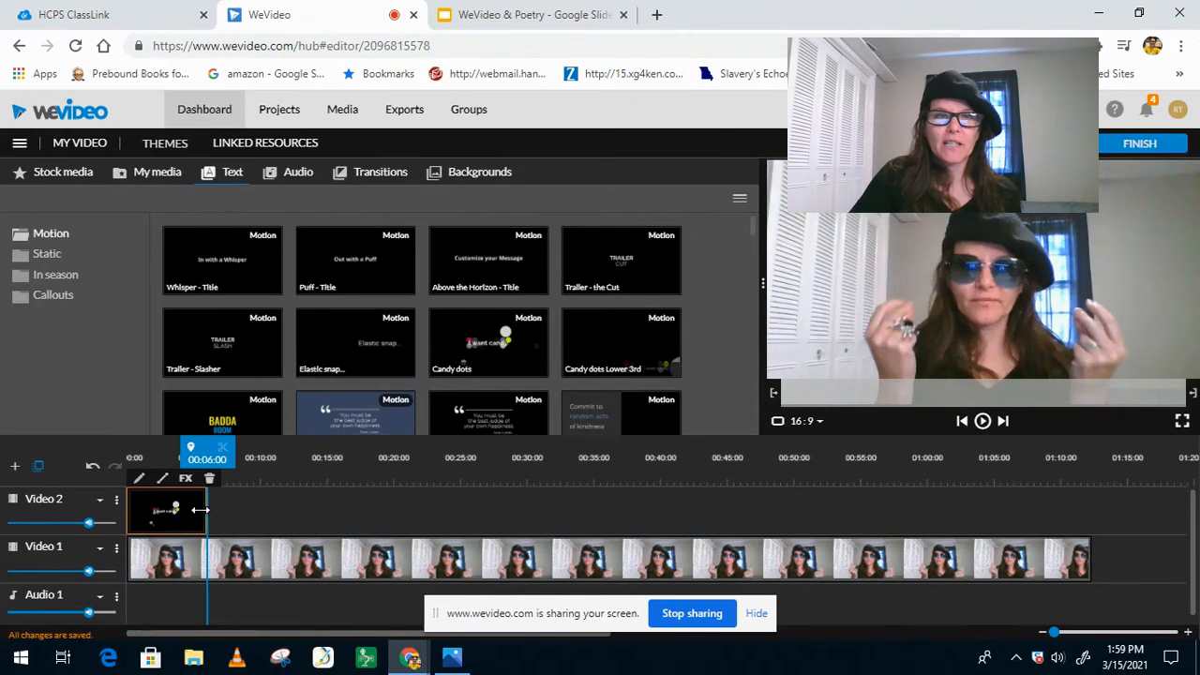
key("Delete")
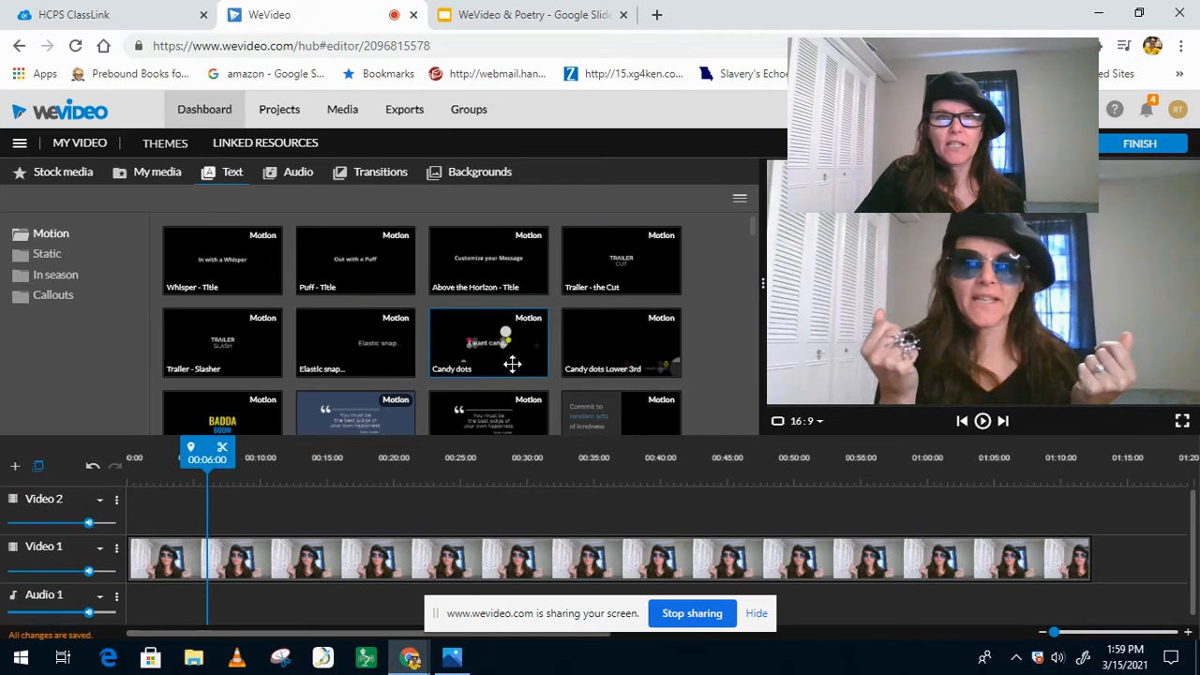
left_click_drag(479, 343, 139, 561)
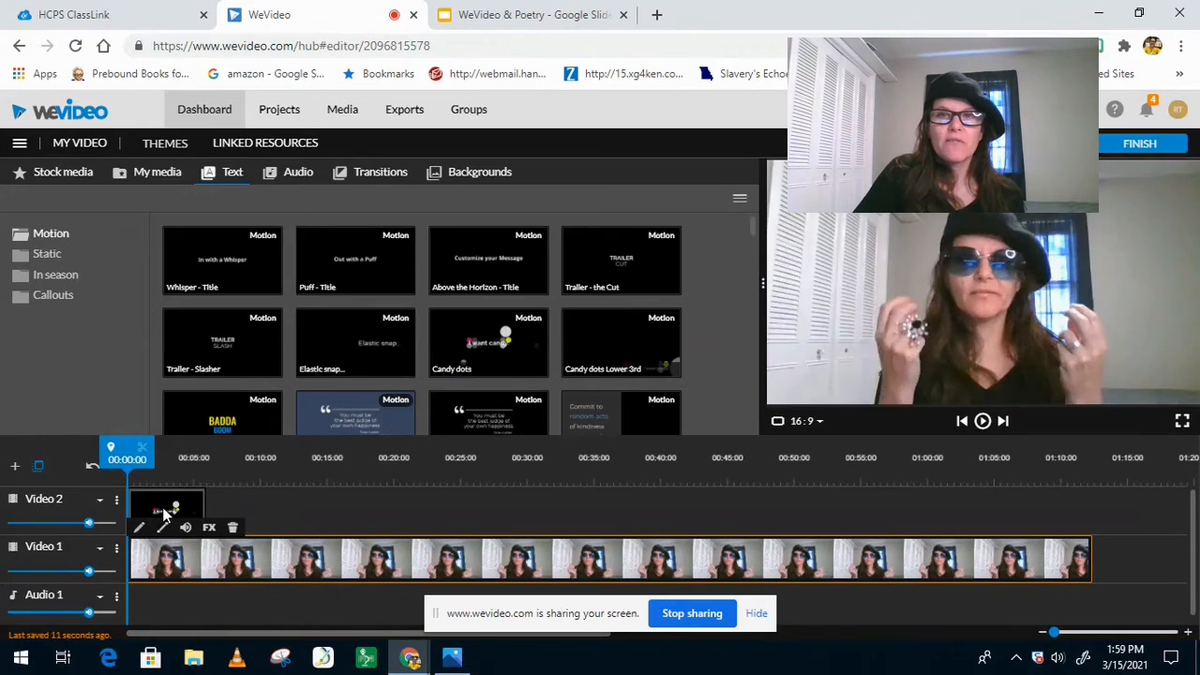
Step: Change the Candy dots title's text to "The Man in the Glass by Peter Winbrow Sr"
left_click(163, 514)
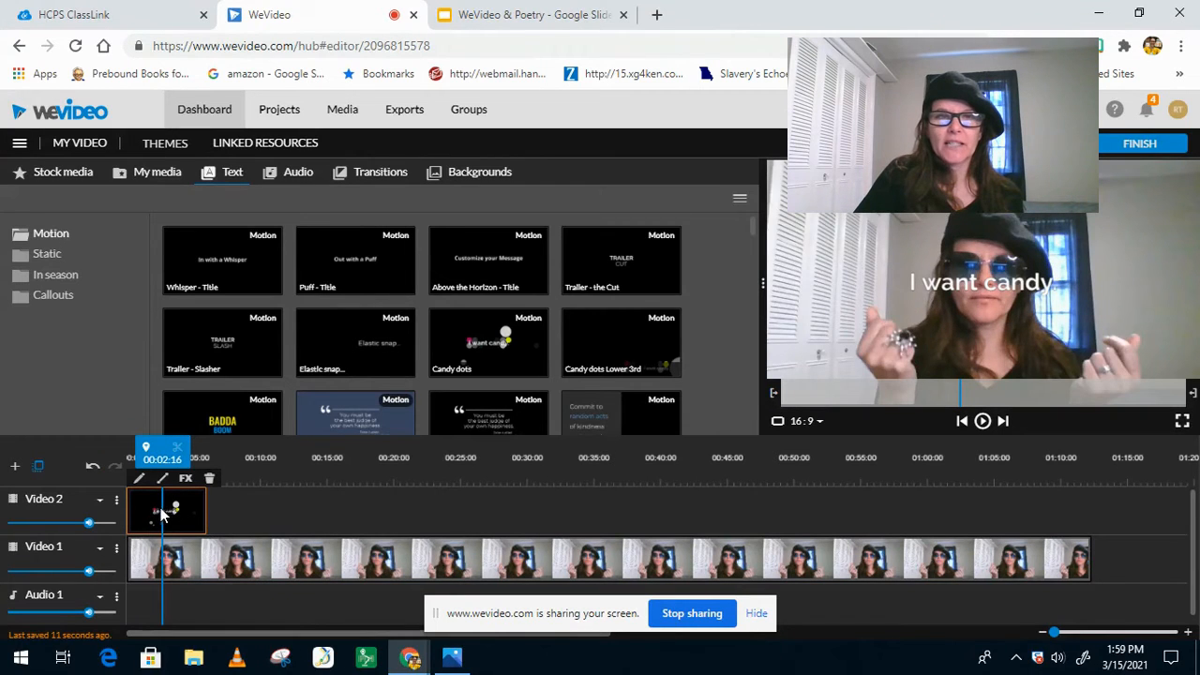
double_click(151, 516)
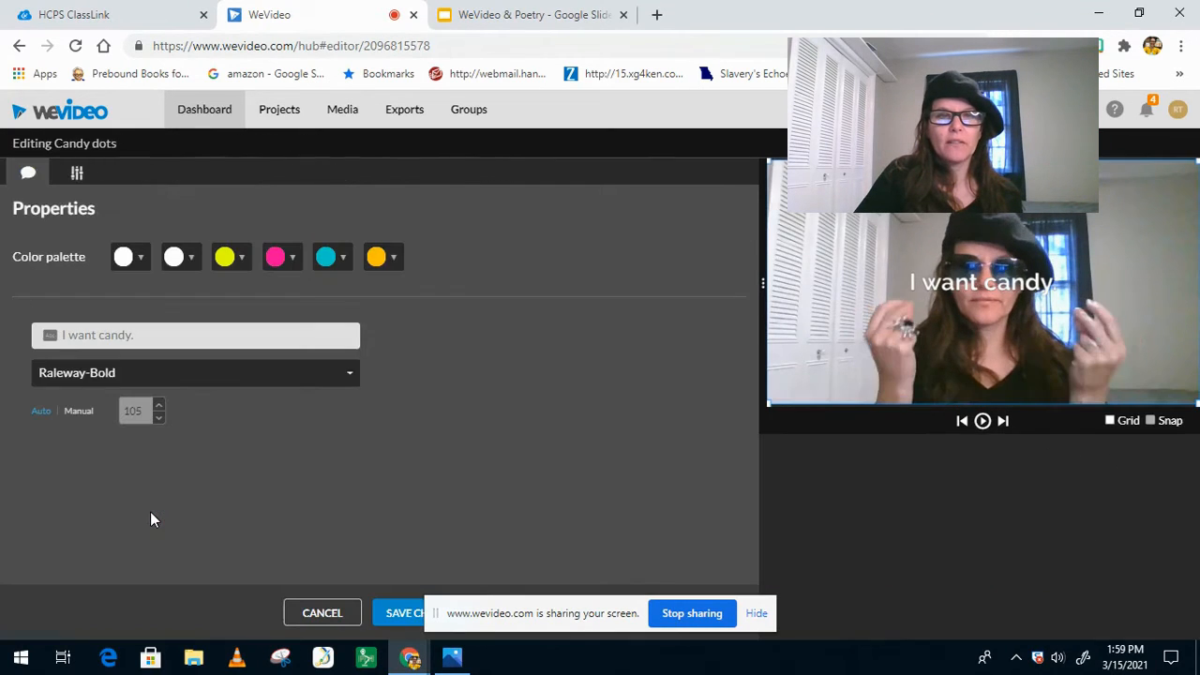
left_click_drag(149, 337, 60, 341)
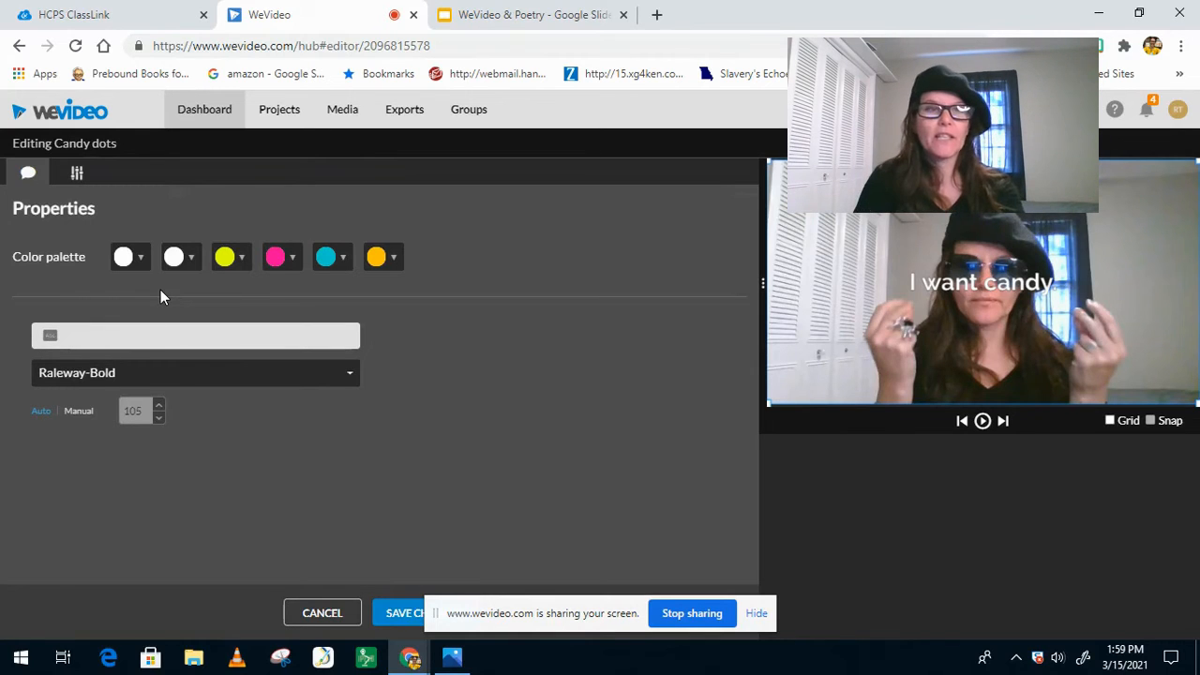
type("The")
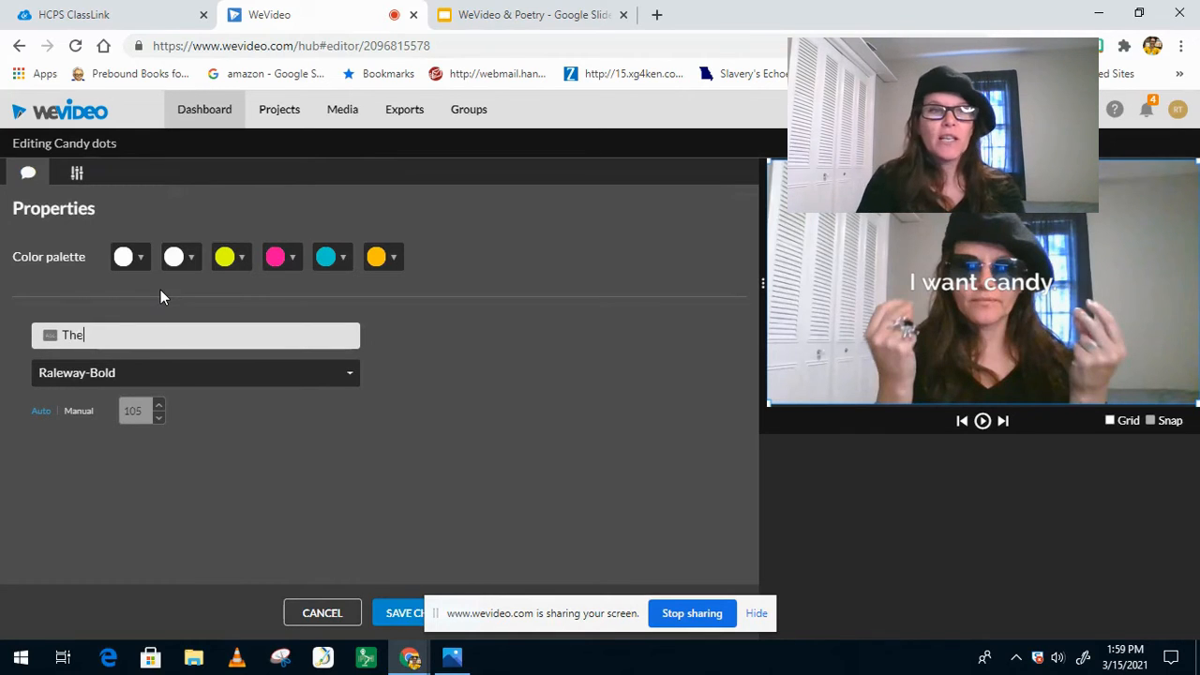
type(" Man in the ")
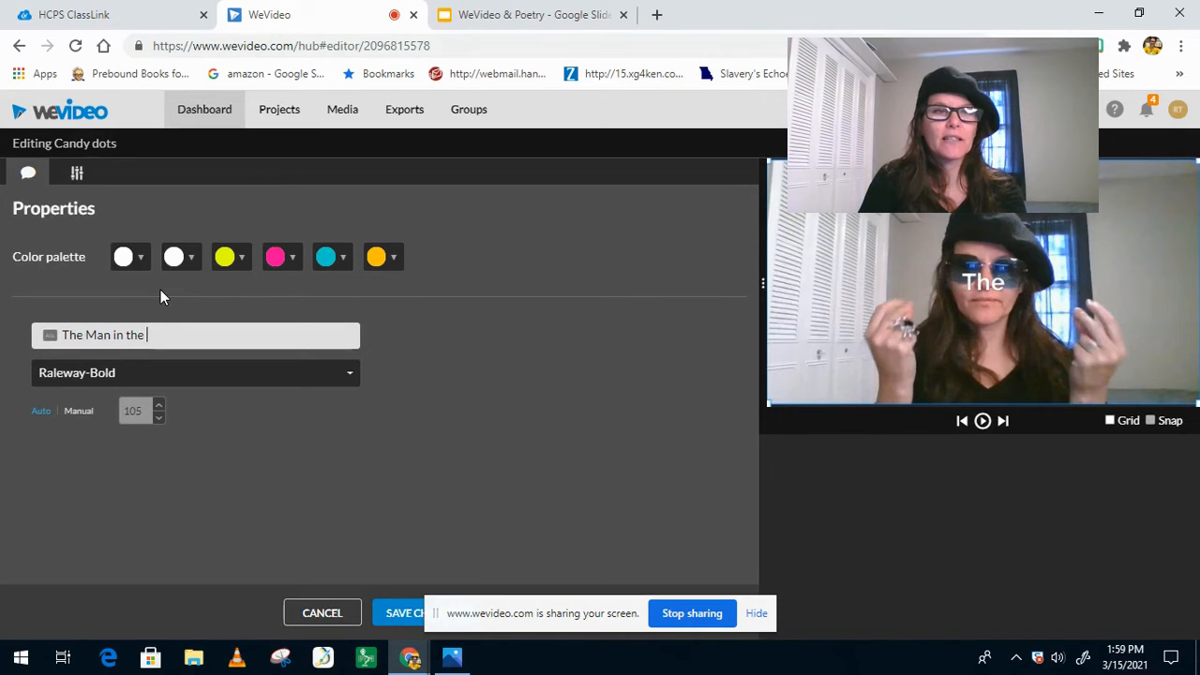
type("Glass by Pe")
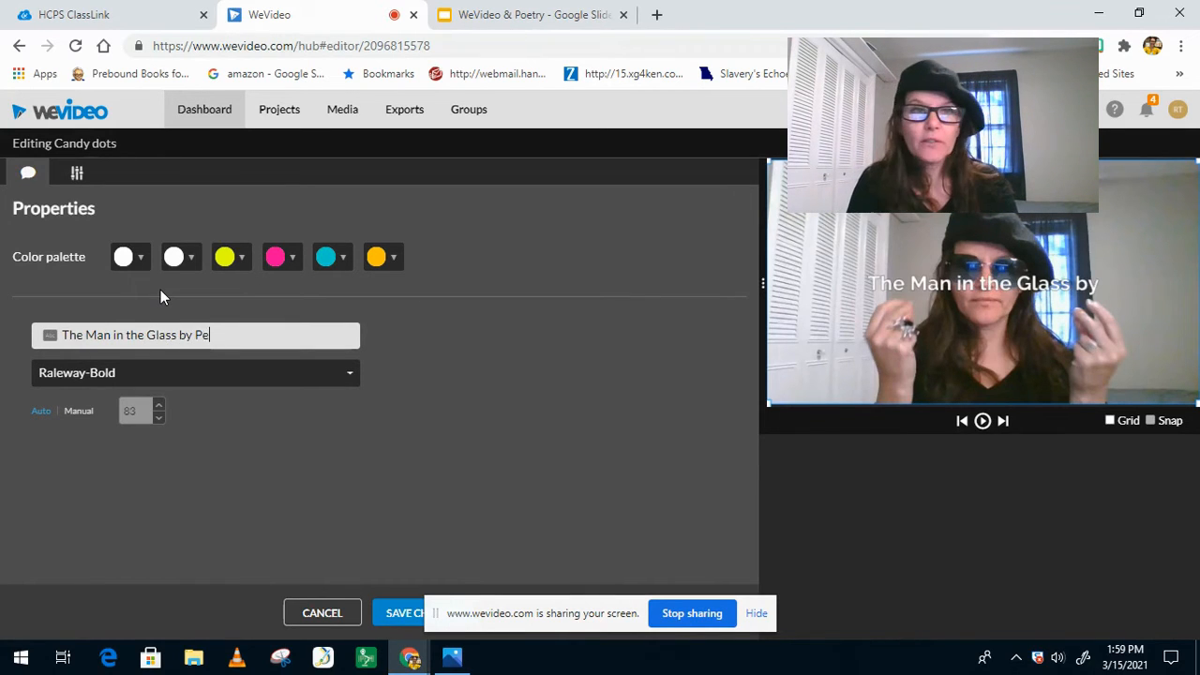
type("ter Win")
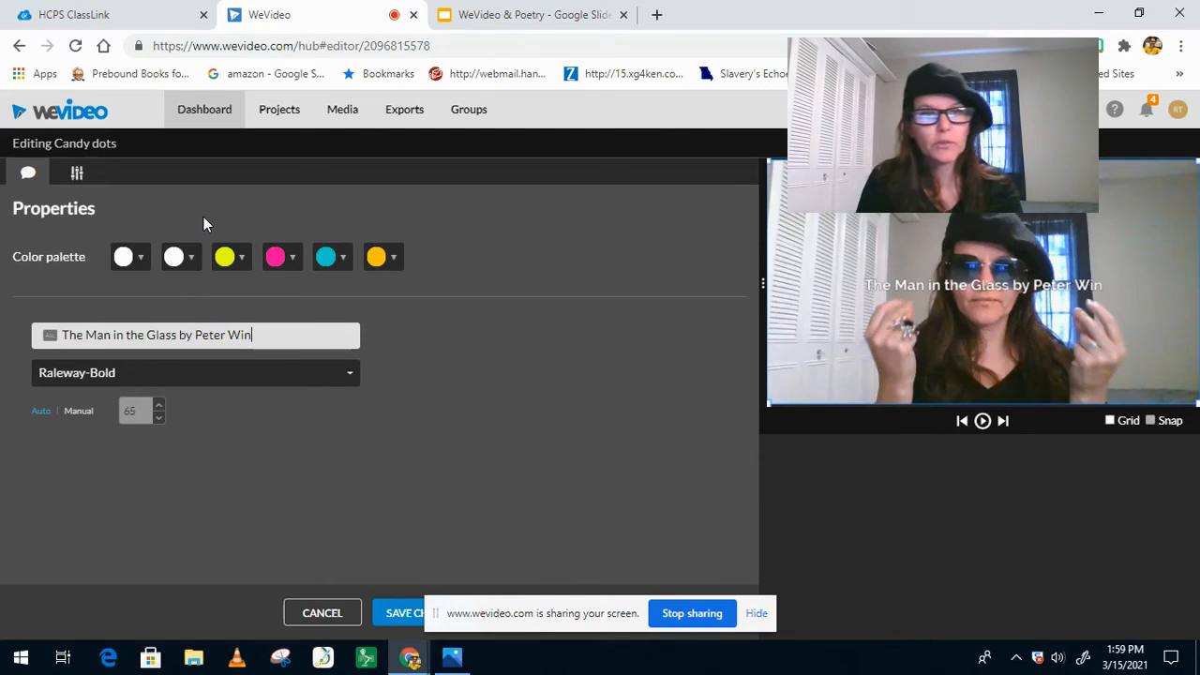
type("brwo")
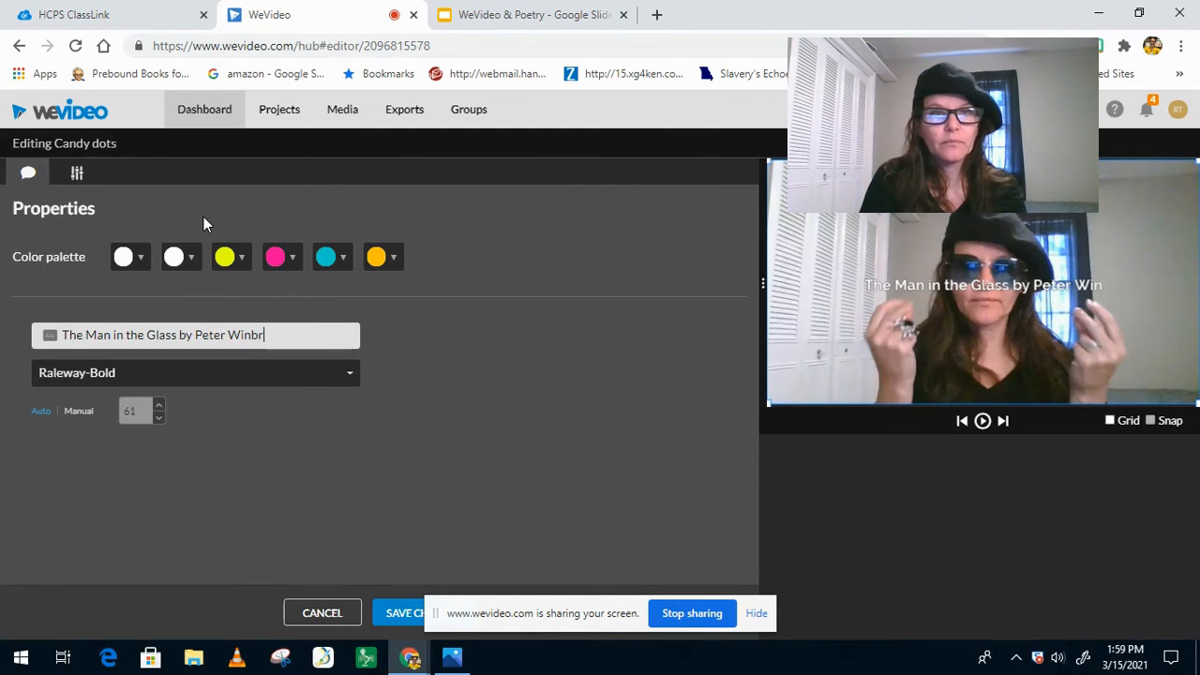
key("BackSpace")
key("BackSpace")
type("ow")
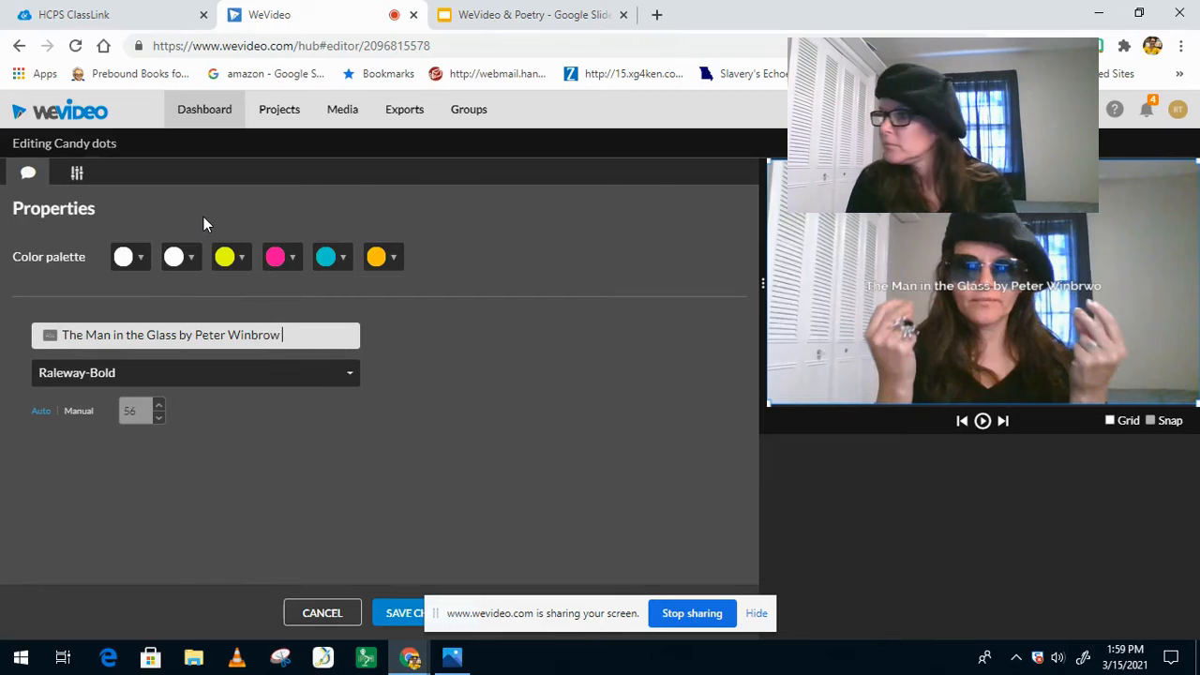
type(" Sr")
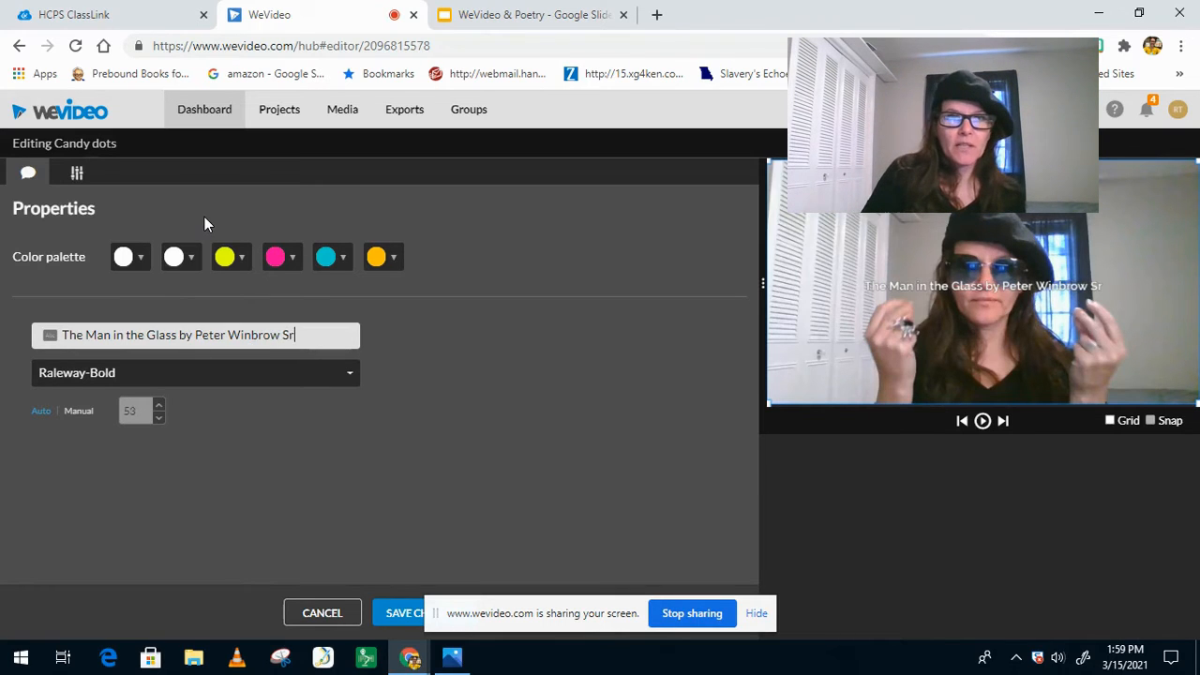
Step: Change the title's pink palette colour to black and the turquoise one to dark teal #0b8788, and save the changes
left_click(293, 262)
left_click(279, 283)
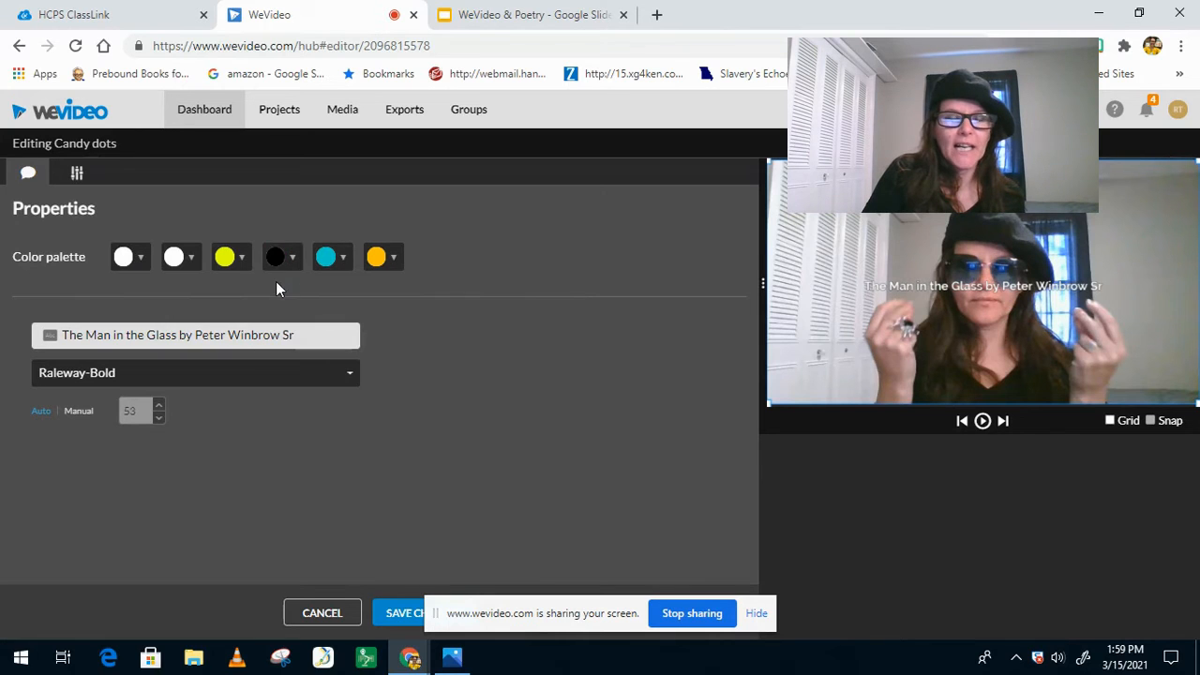
left_click(343, 262)
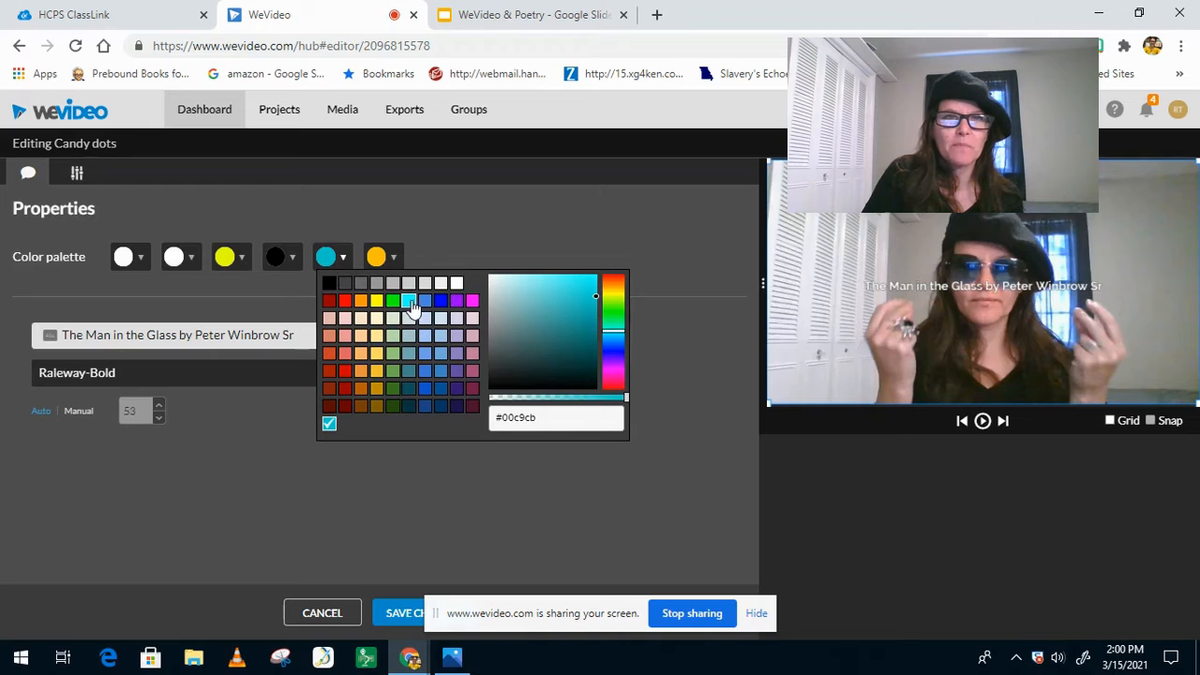
left_click(586, 327)
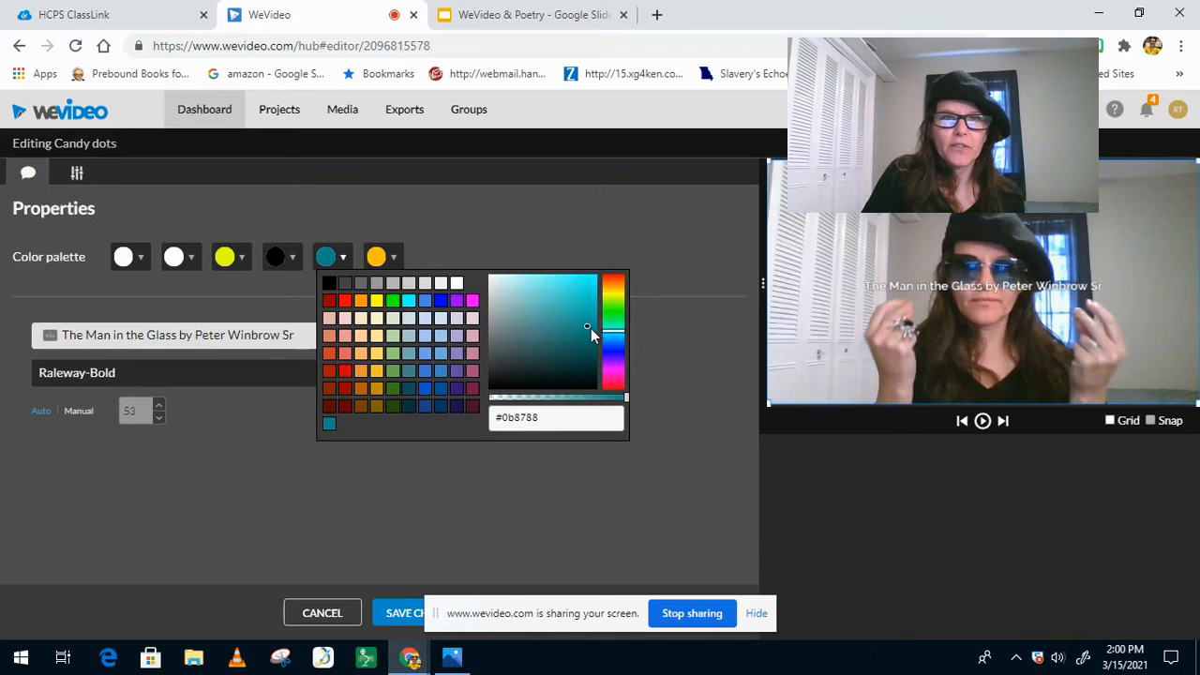
left_click(393, 259)
left_click(394, 260)
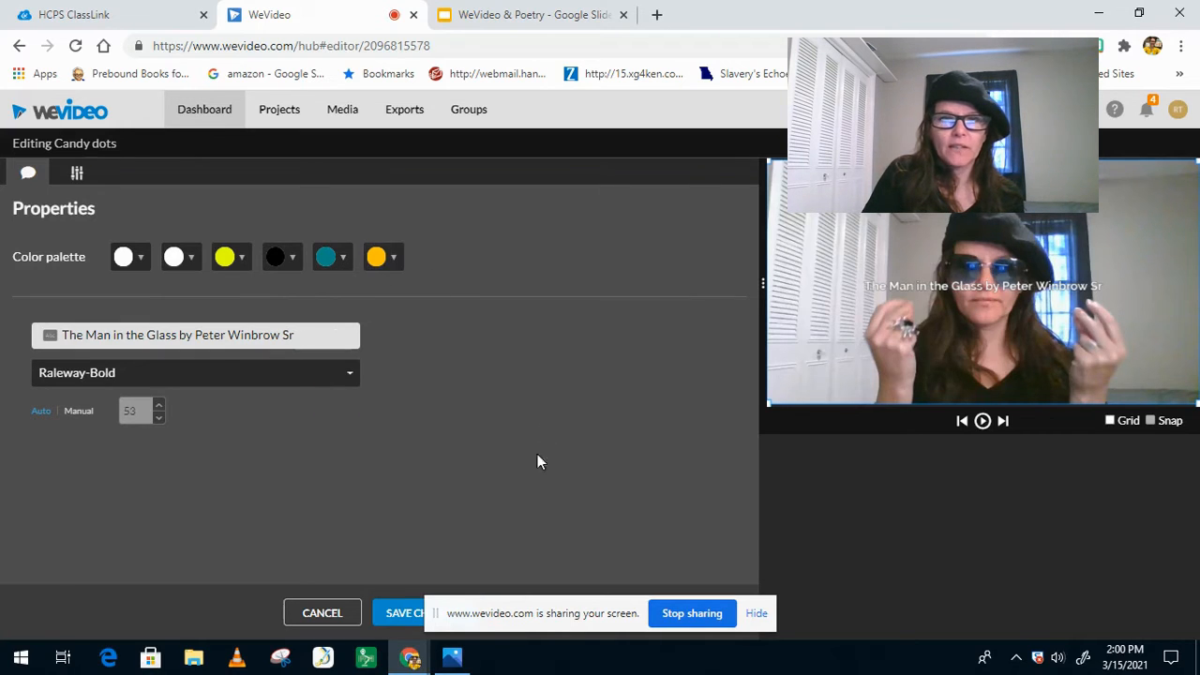
left_click_drag(497, 614, 796, 608)
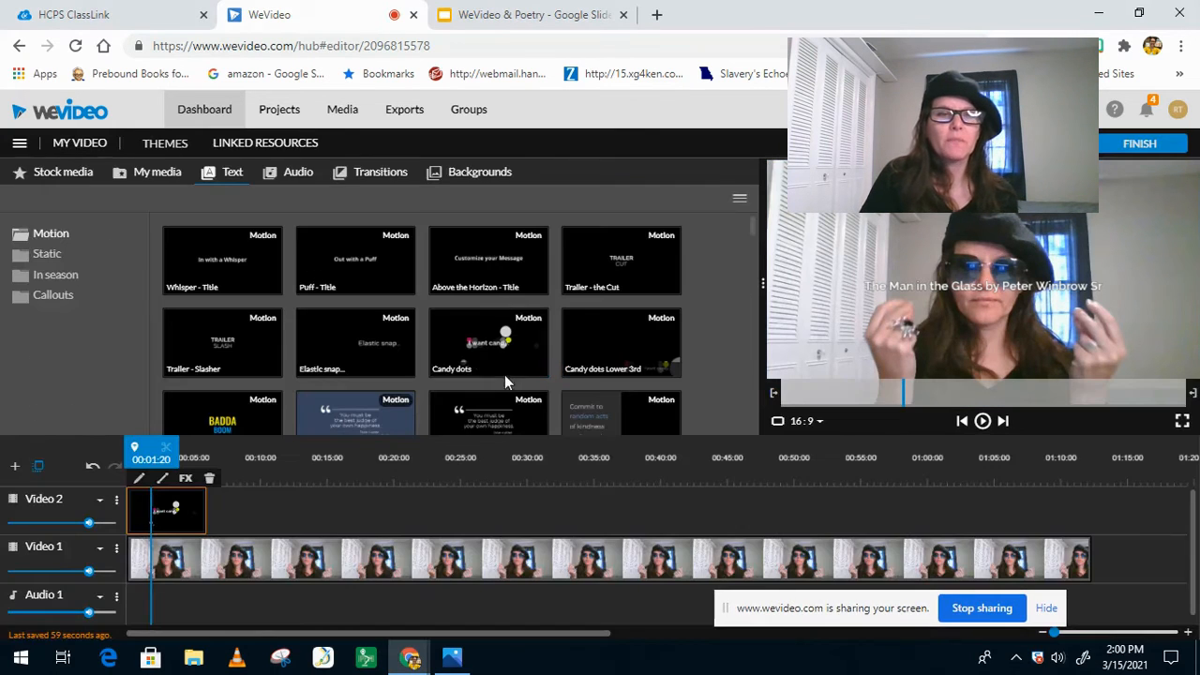
Step: Play the project from the beginning to check the title, and look at the webcam clip's ending
left_click_drag(150, 460, 128, 459)
key("space")
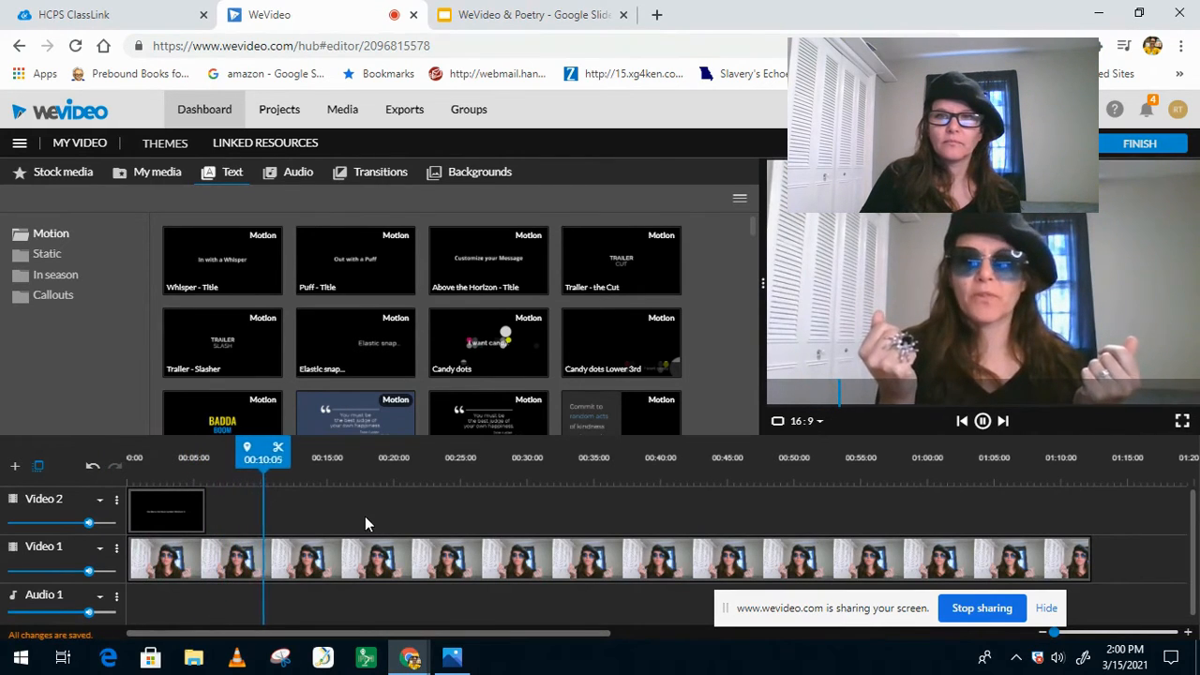
left_click_drag(285, 454, 1026, 452)
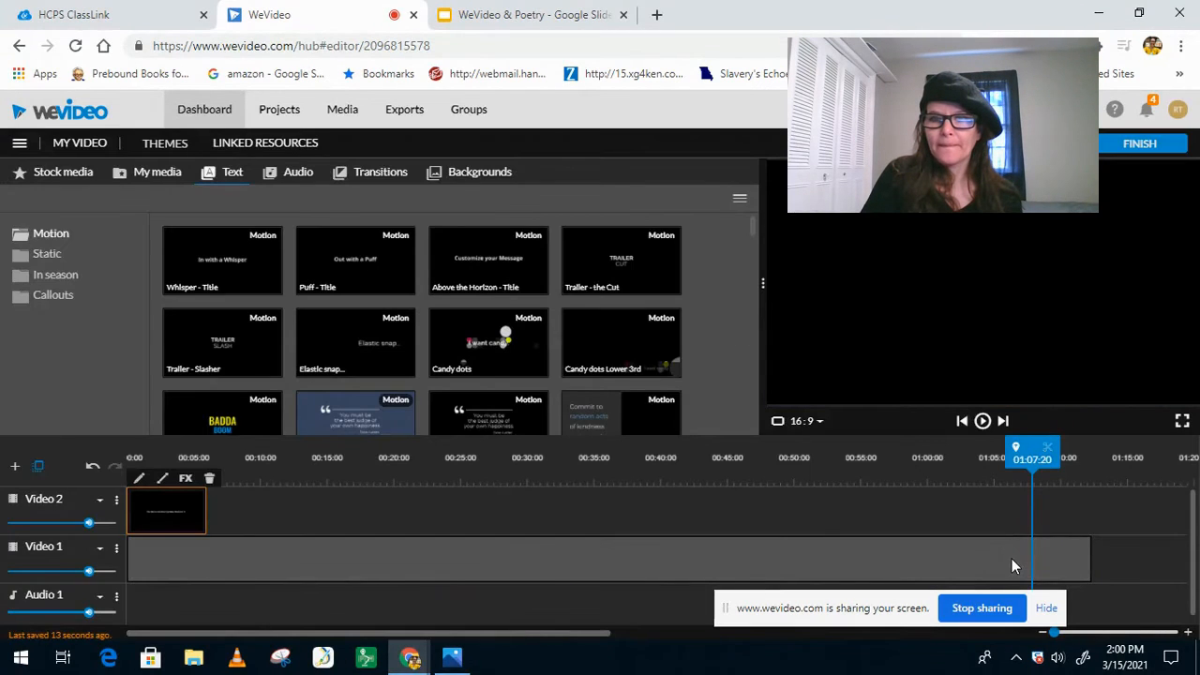
left_click(1001, 562)
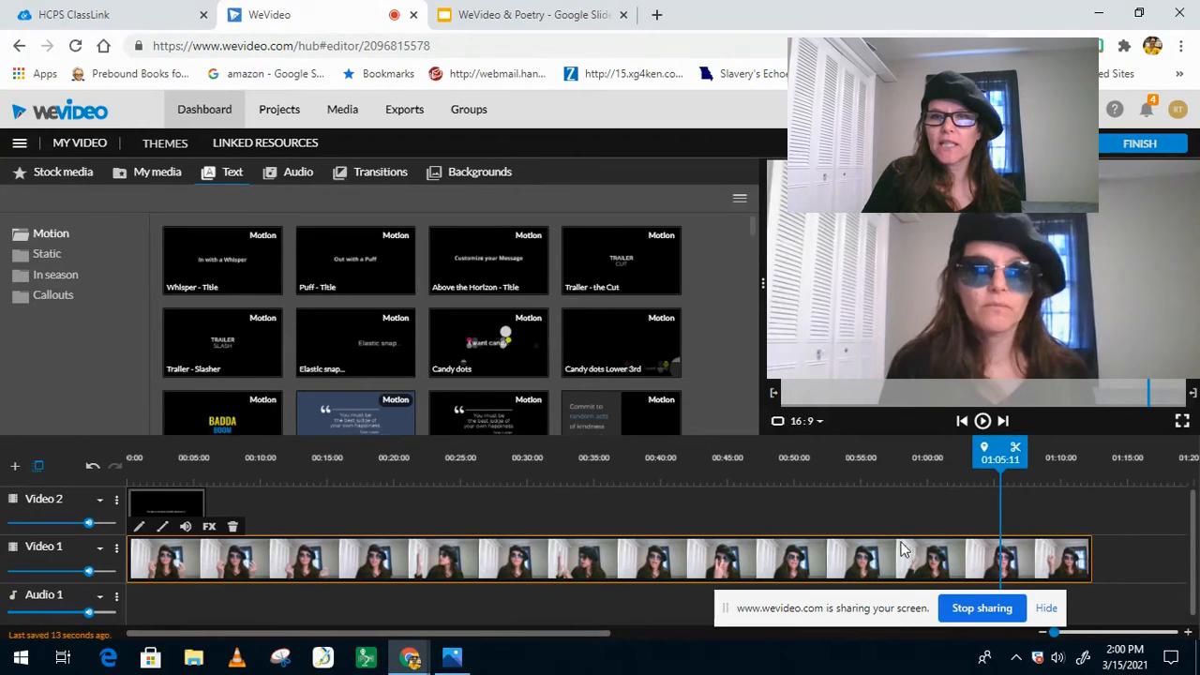
left_click(180, 502)
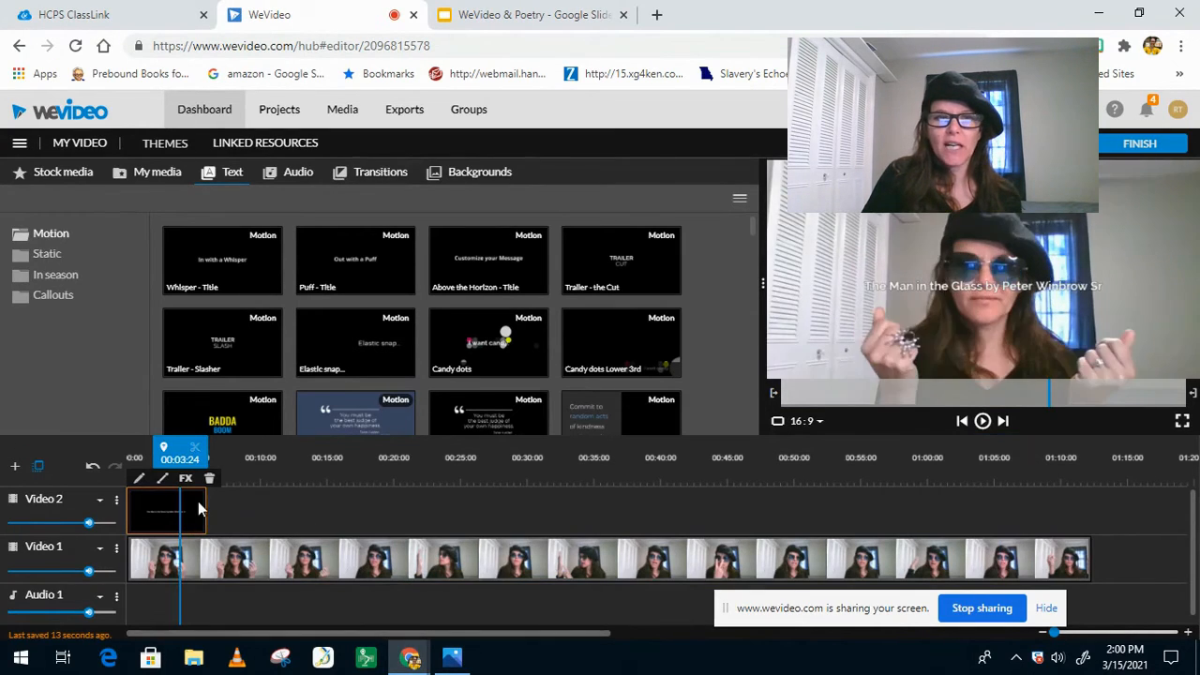
Step: Review the final seconds of the webcam clip on Video 1, split it at 01:09:16 and play the end piece
left_click(498, 562)
left_click_drag(498, 460, 1000, 501)
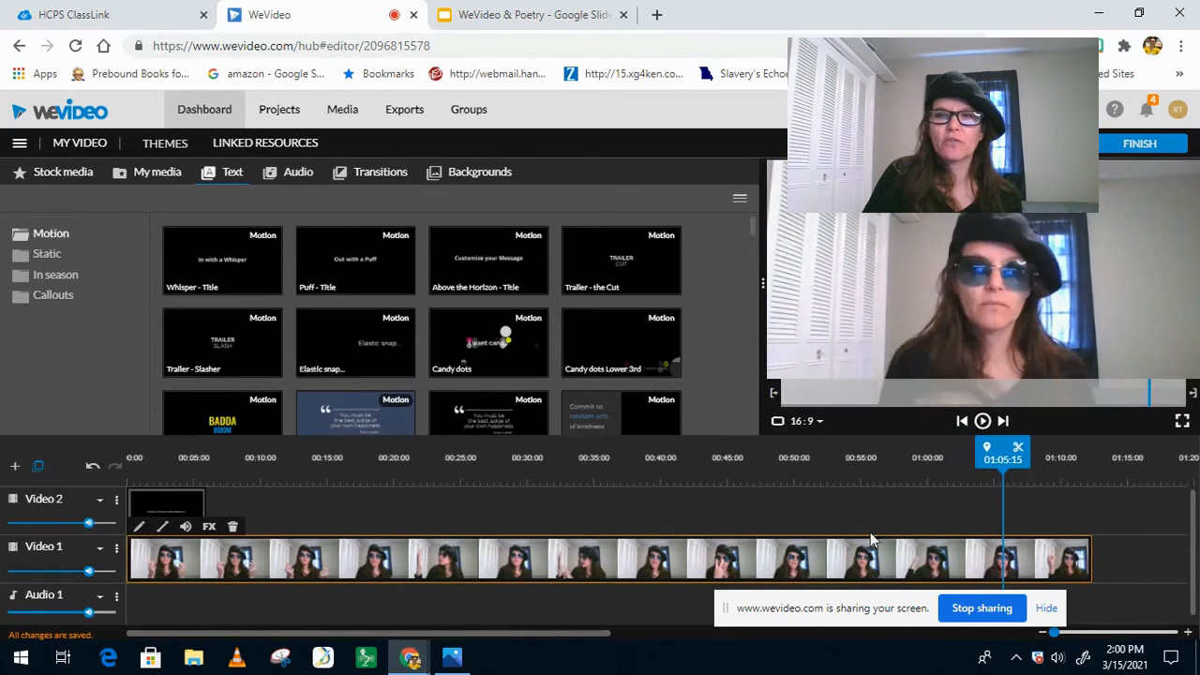
key("space")
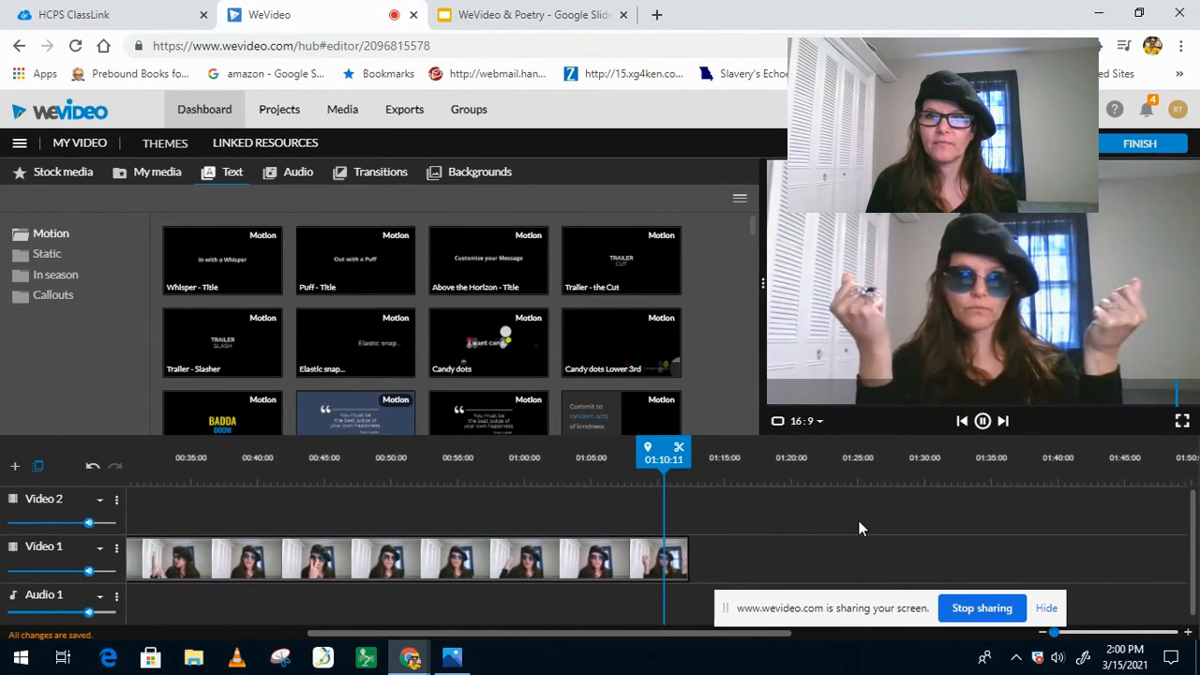
key("space")
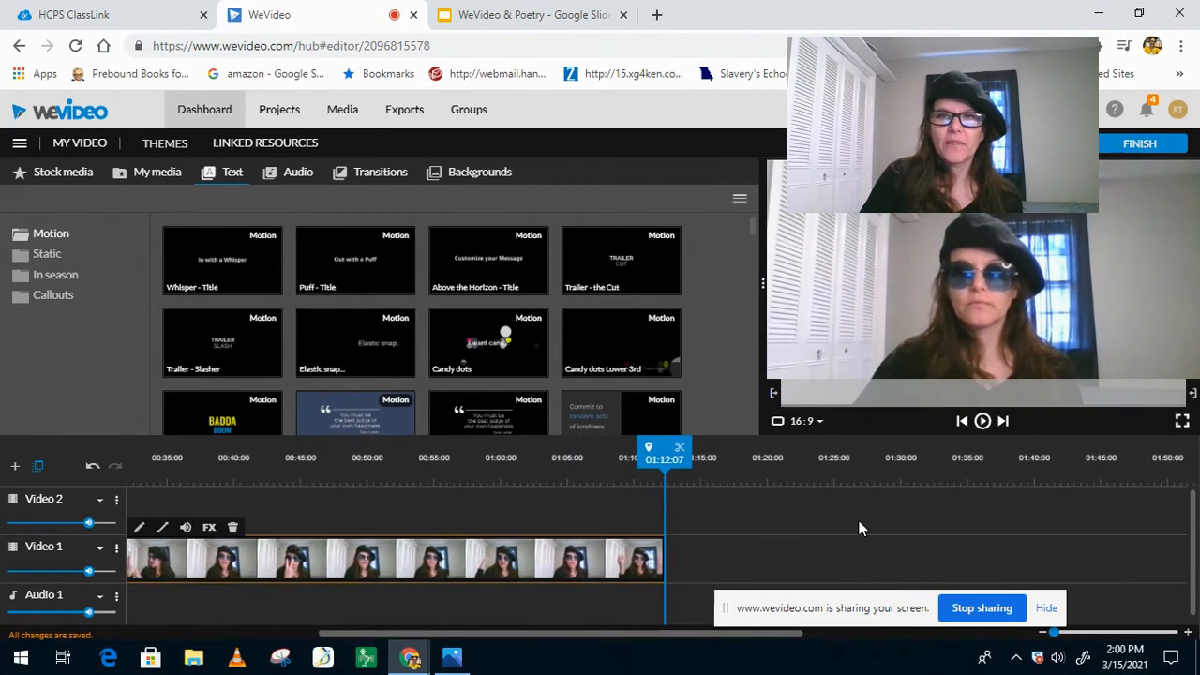
mouse_move(663, 456)
left_mouse_down()
mouse_move(625, 466)
mouse_move(640, 460)
left_mouse_up()
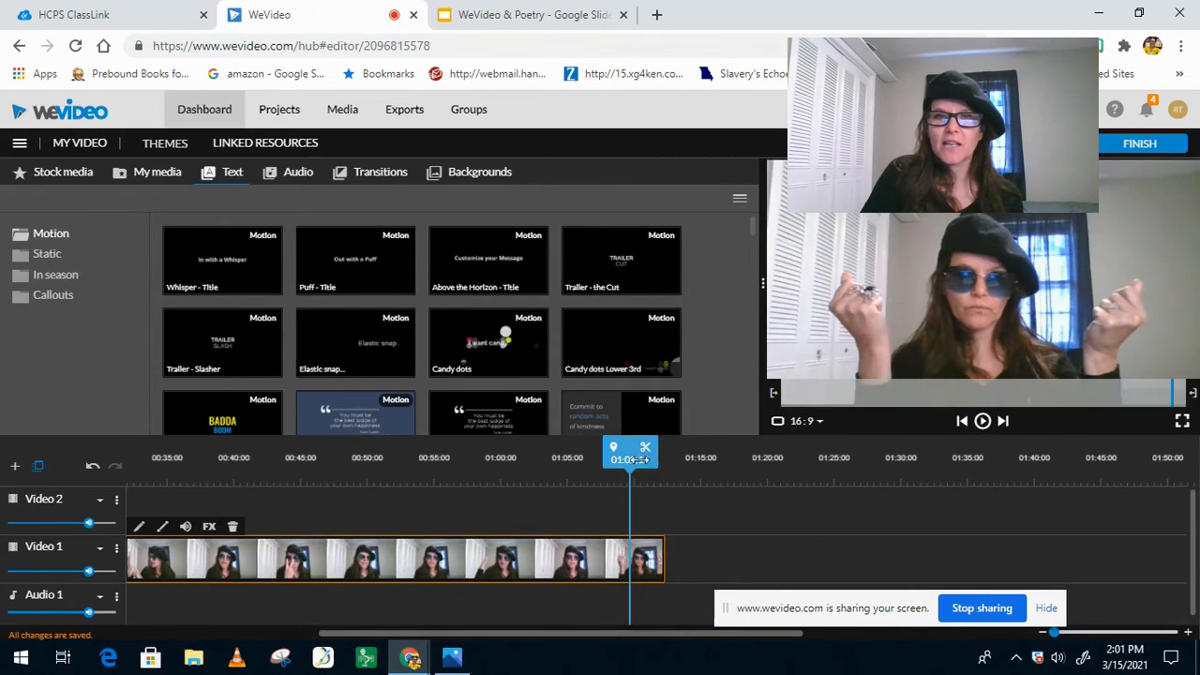
left_click(645, 451)
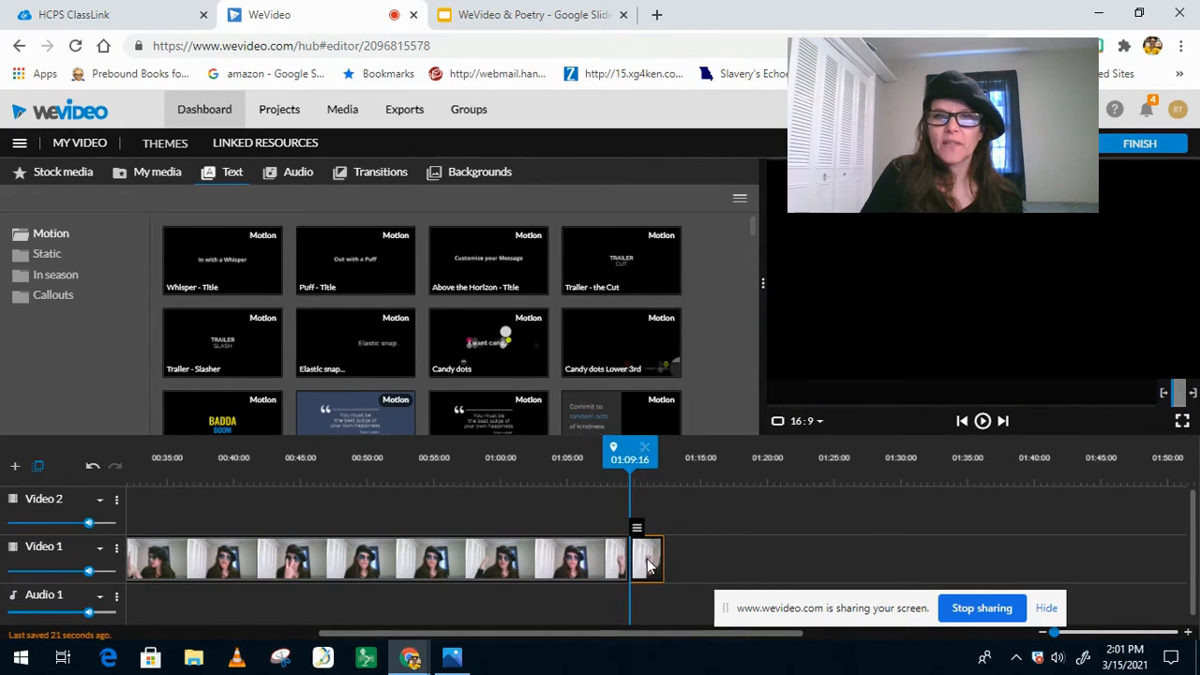
key("space")
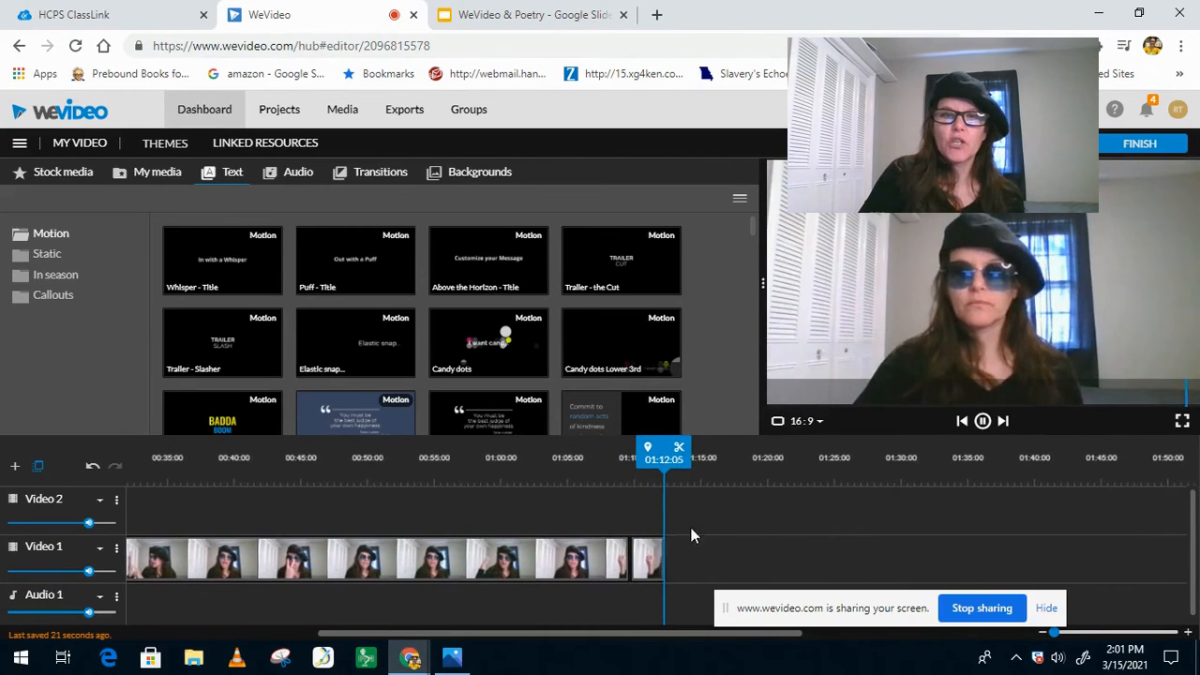
Step: Delete the split-off end piece of the webcam clip on Video 1 and return the playhead to the start
left_click(640, 557)
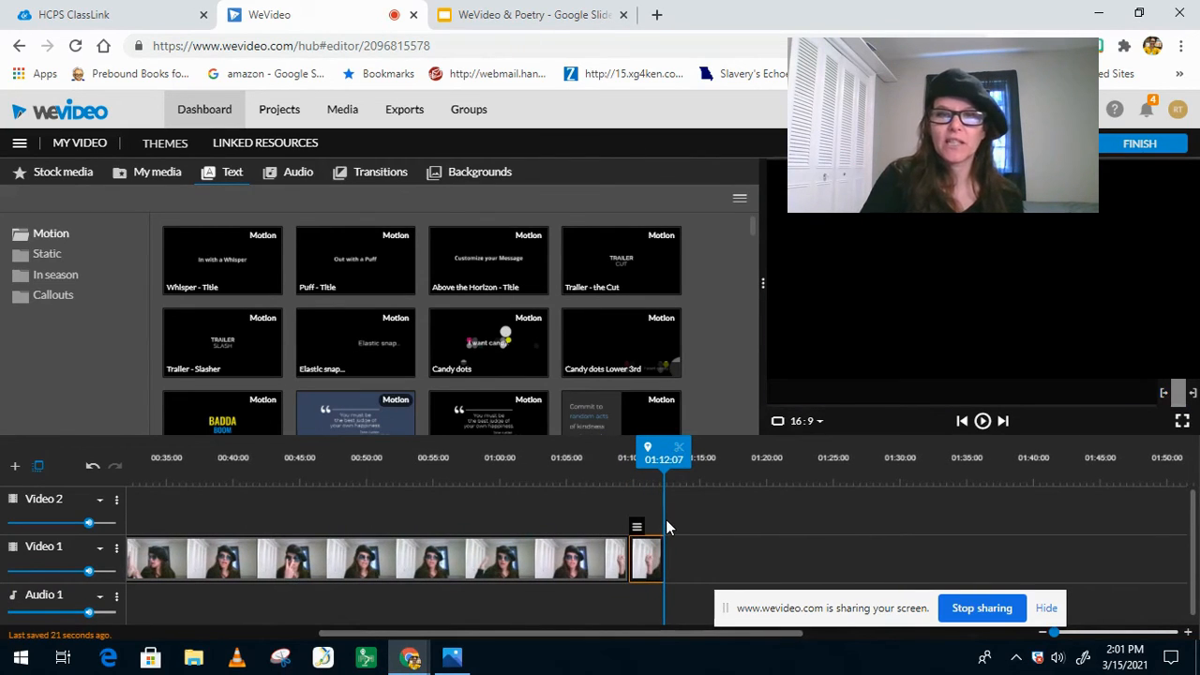
key("Delete")
mouse_move(677, 459)
left_mouse_down()
mouse_move(147, 463)
mouse_move(2, 494)
left_mouse_up()
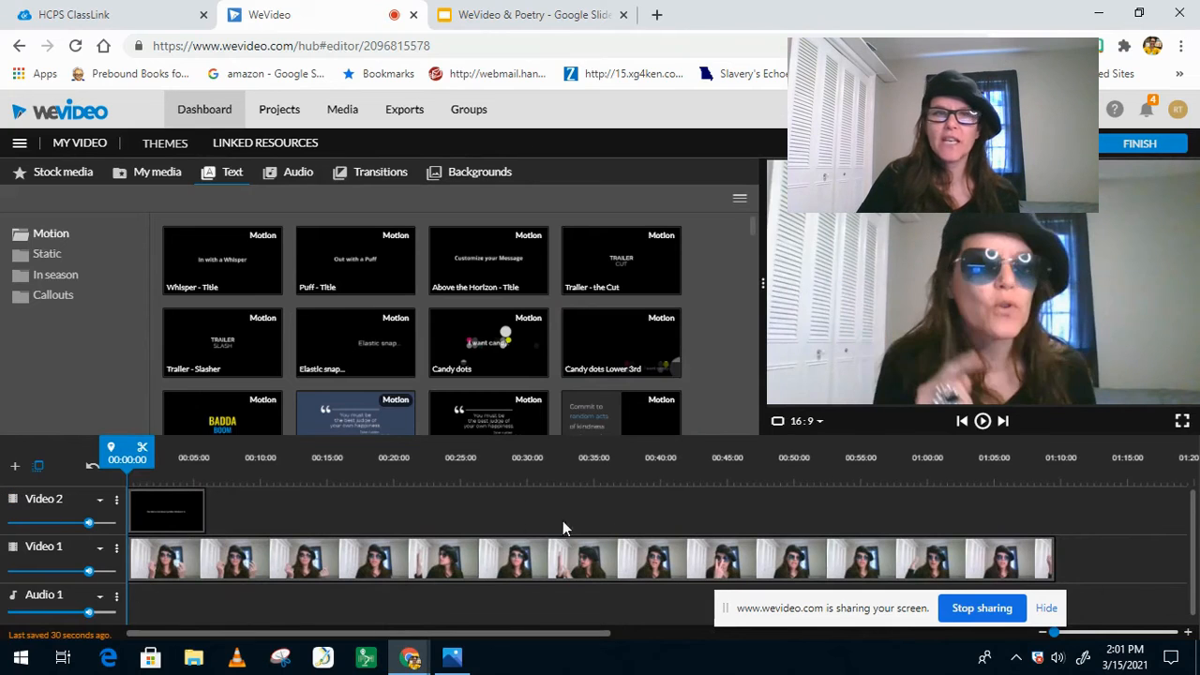
Step: Play the opening of the project, inspect the title clip on Video 2 and return the playhead to the start
key("space")
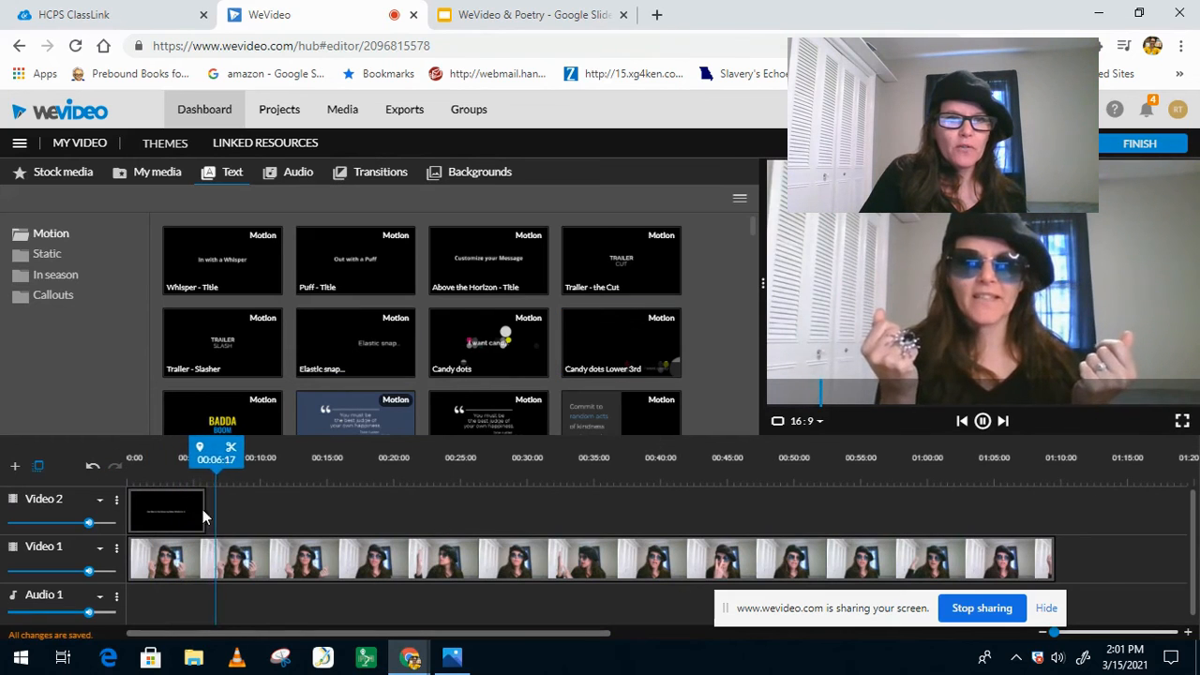
left_click(168, 514)
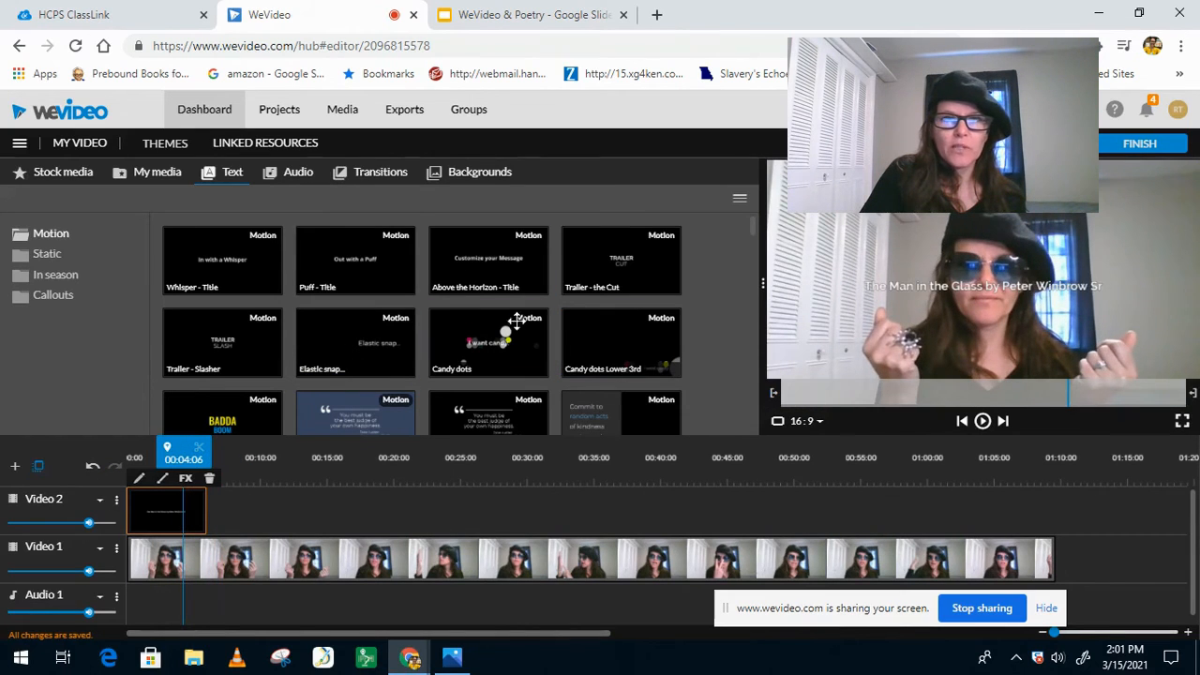
left_click_drag(184, 453, 112, 464)
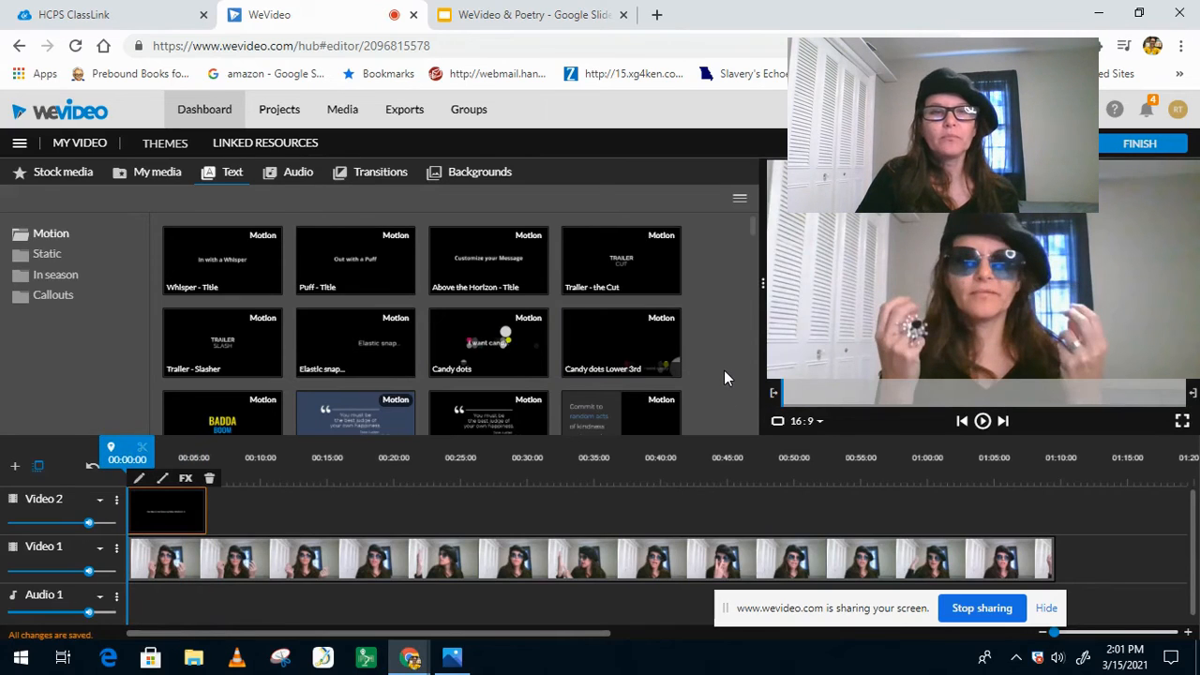
Step: Finish the video and set the export title to "The Man in The Glass"
left_click(1130, 144)
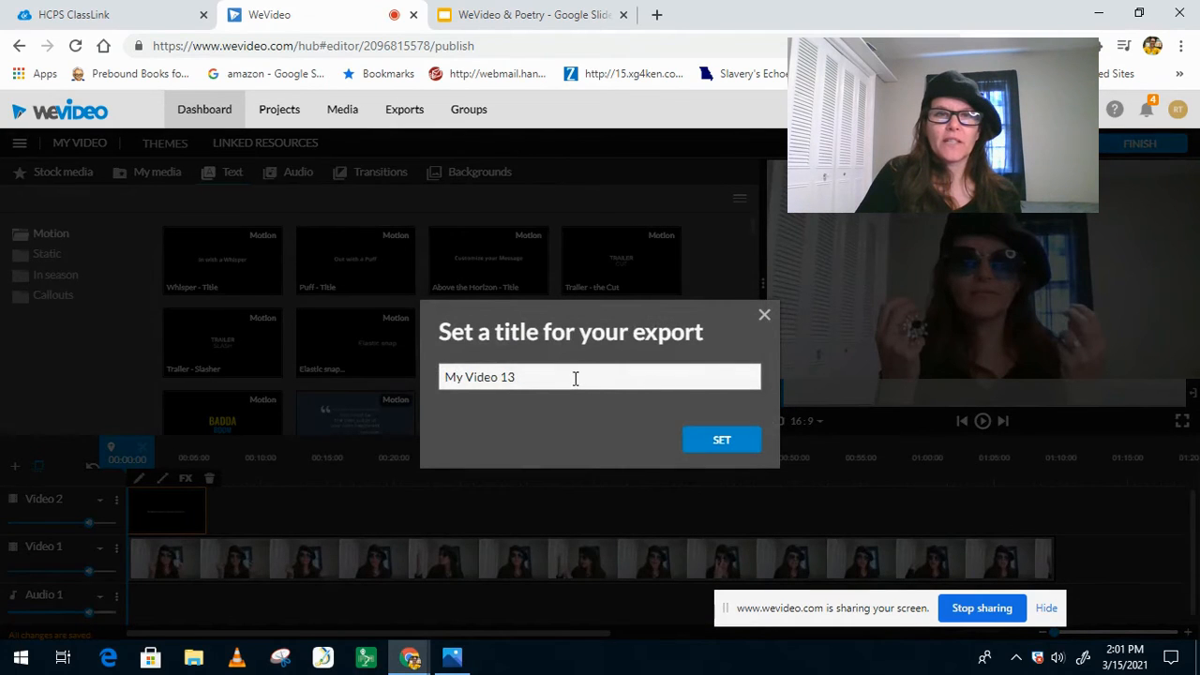
triple_click(575, 378)
type("The Man in The Glass")
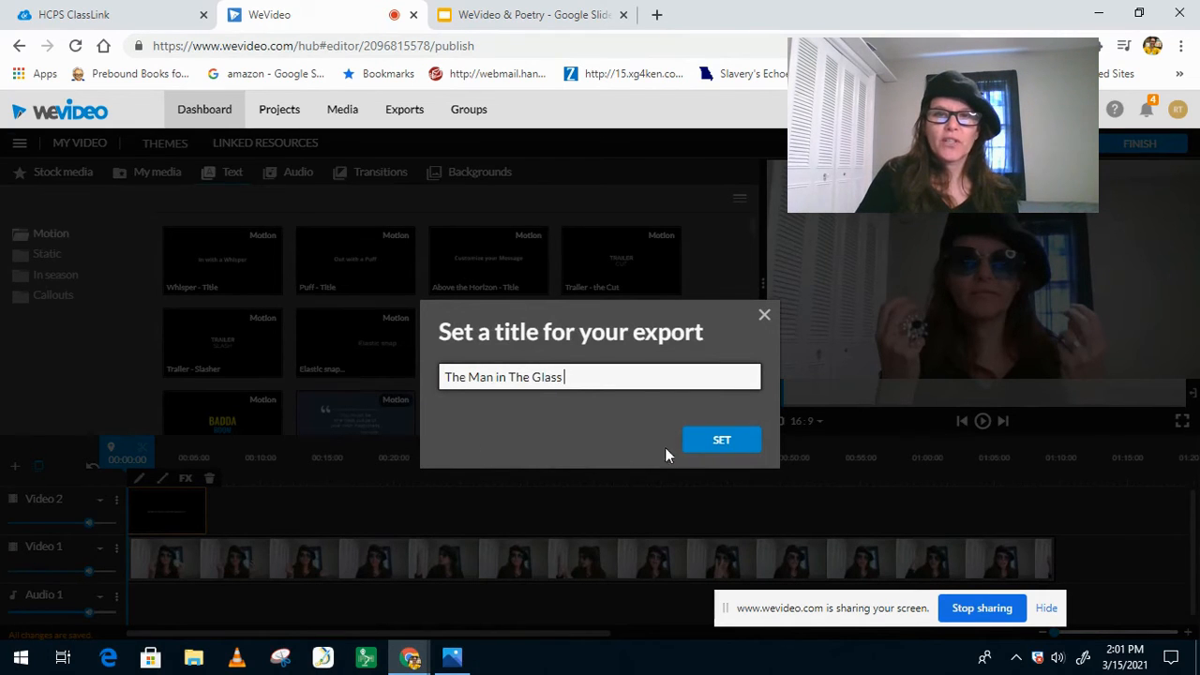
left_click(718, 438)
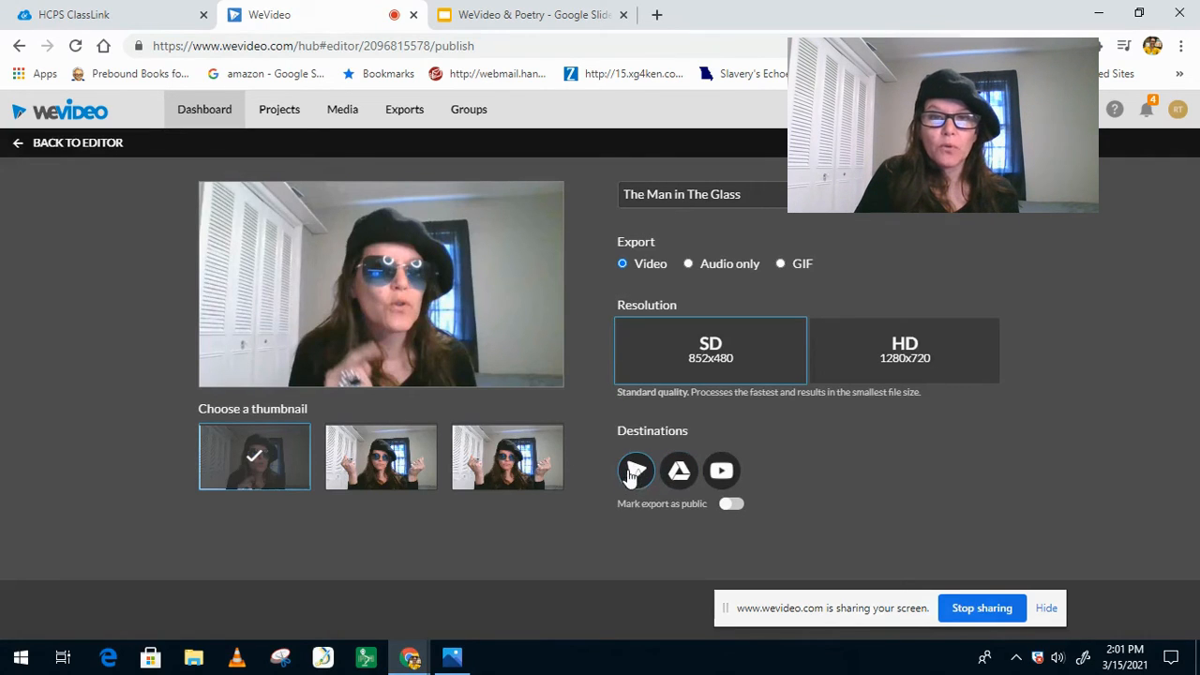
Step: Add Google Drive as an export destination, choose the middle thumbnail and export the video
left_click(679, 472)
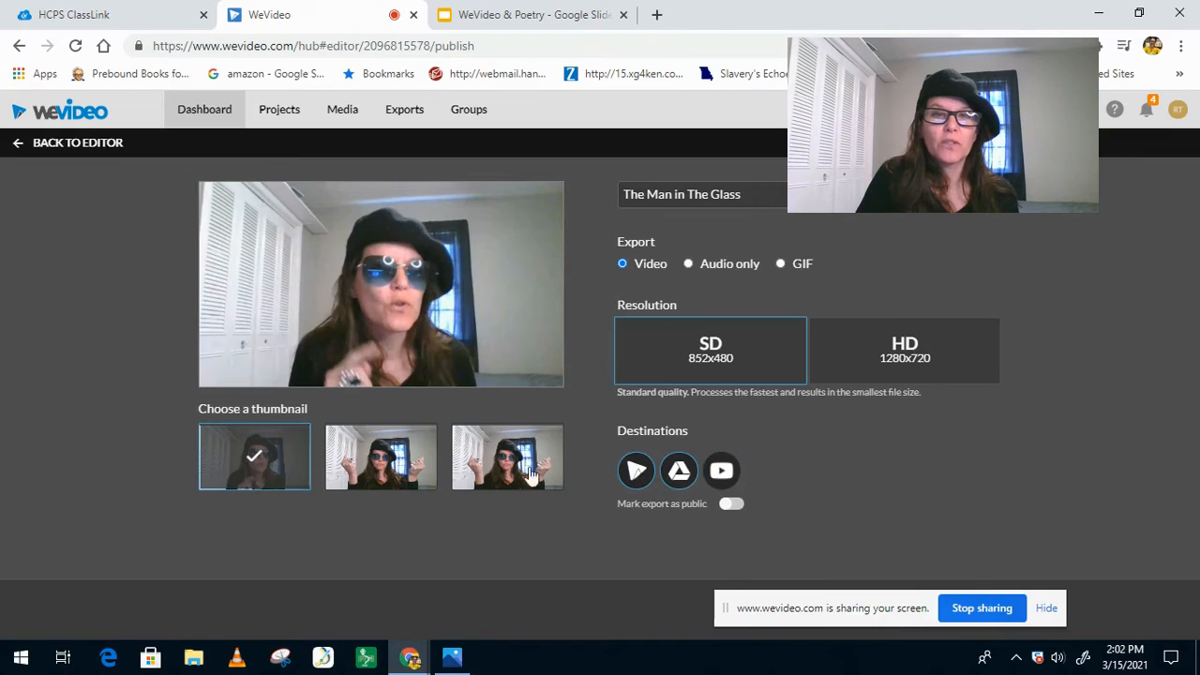
left_click(412, 466)
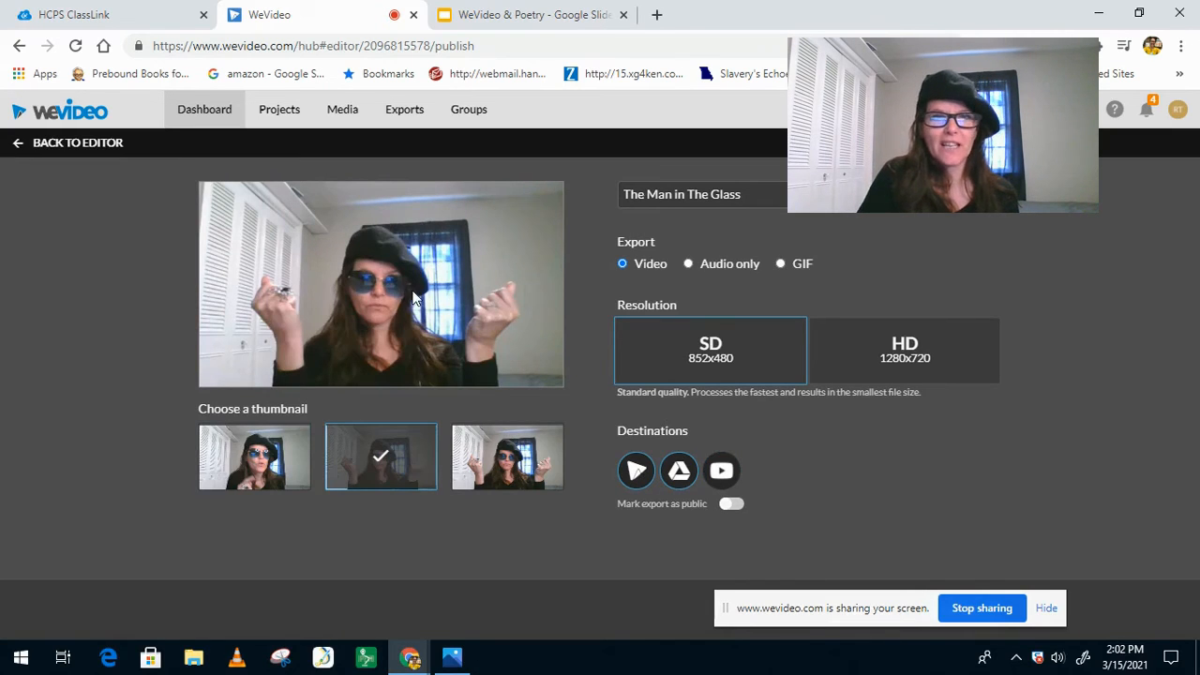
left_click(461, 474)
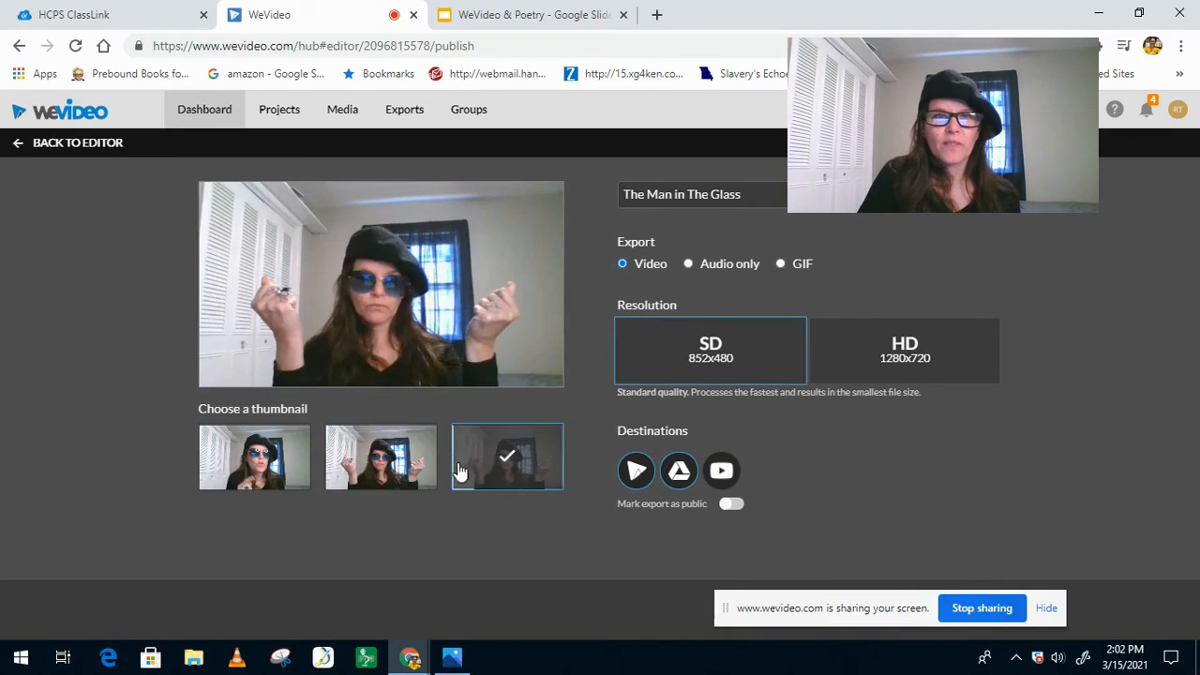
left_click(381, 468)
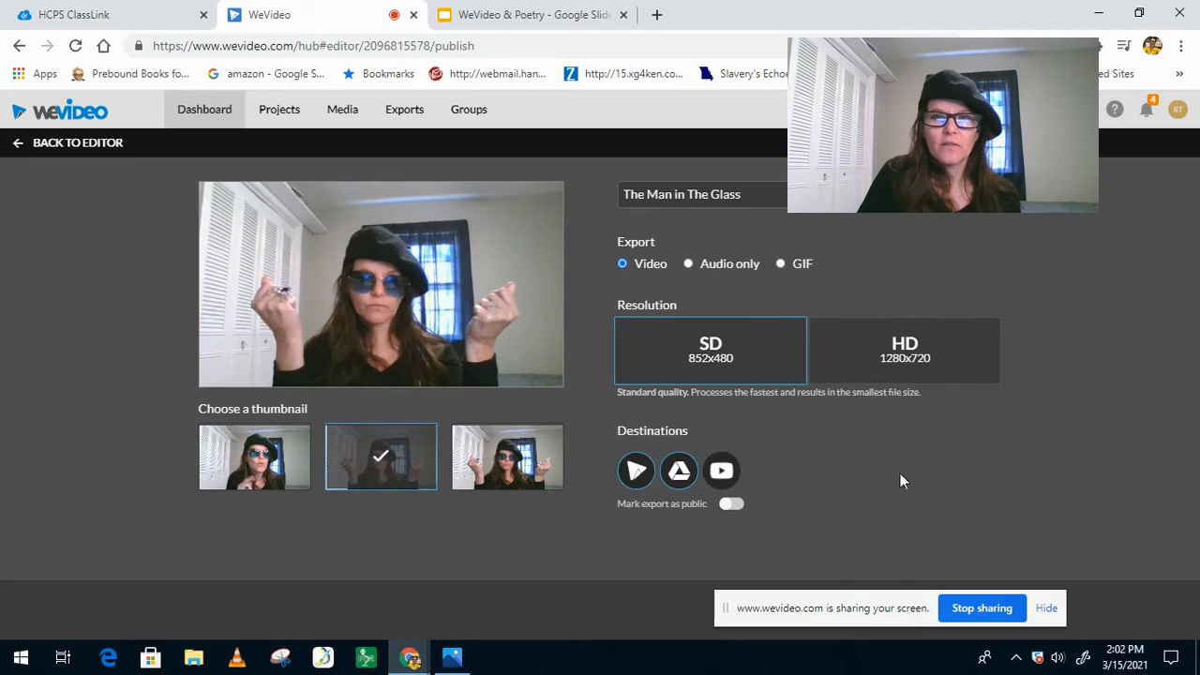
left_click_drag(853, 603, 423, 604)
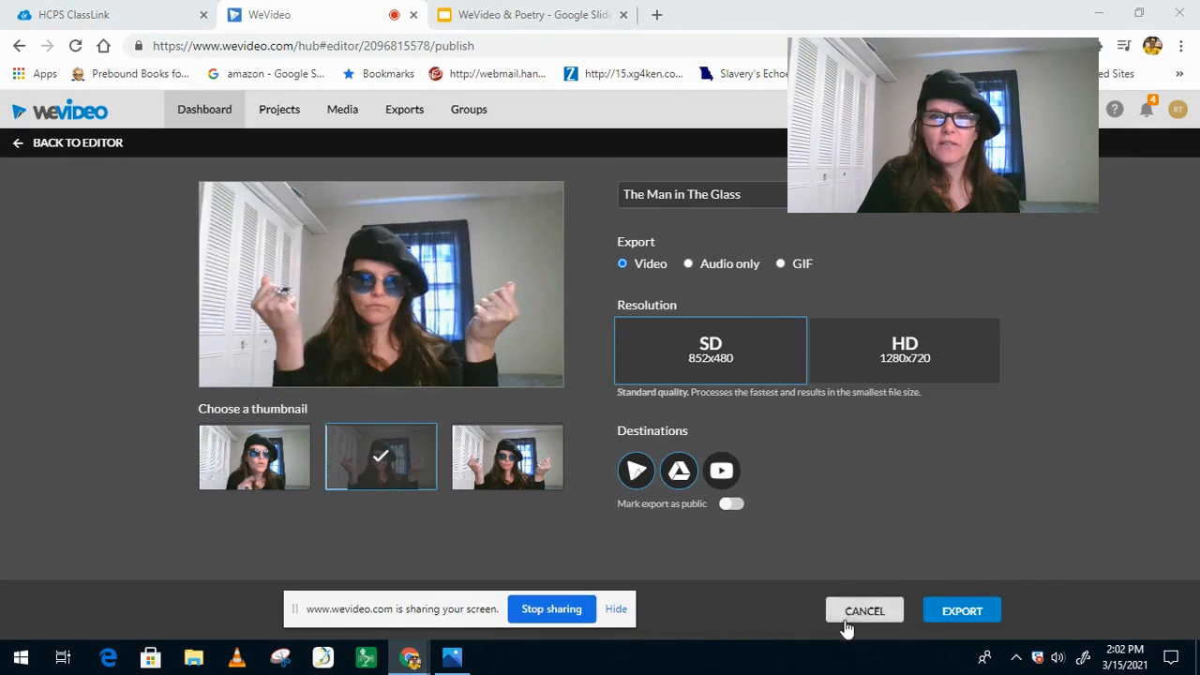
left_click(966, 611)
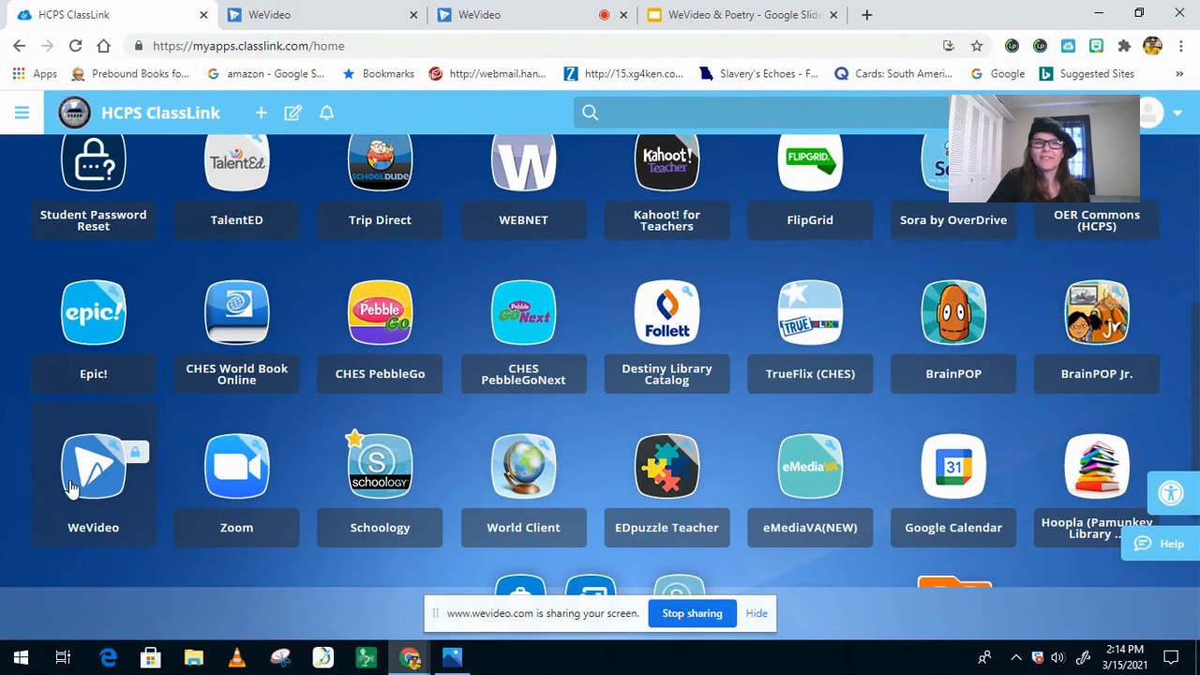
Step: Launch WeVideo from ClassLink, open The Man in The Glass for editing and play its opening seconds
left_click(81, 487)
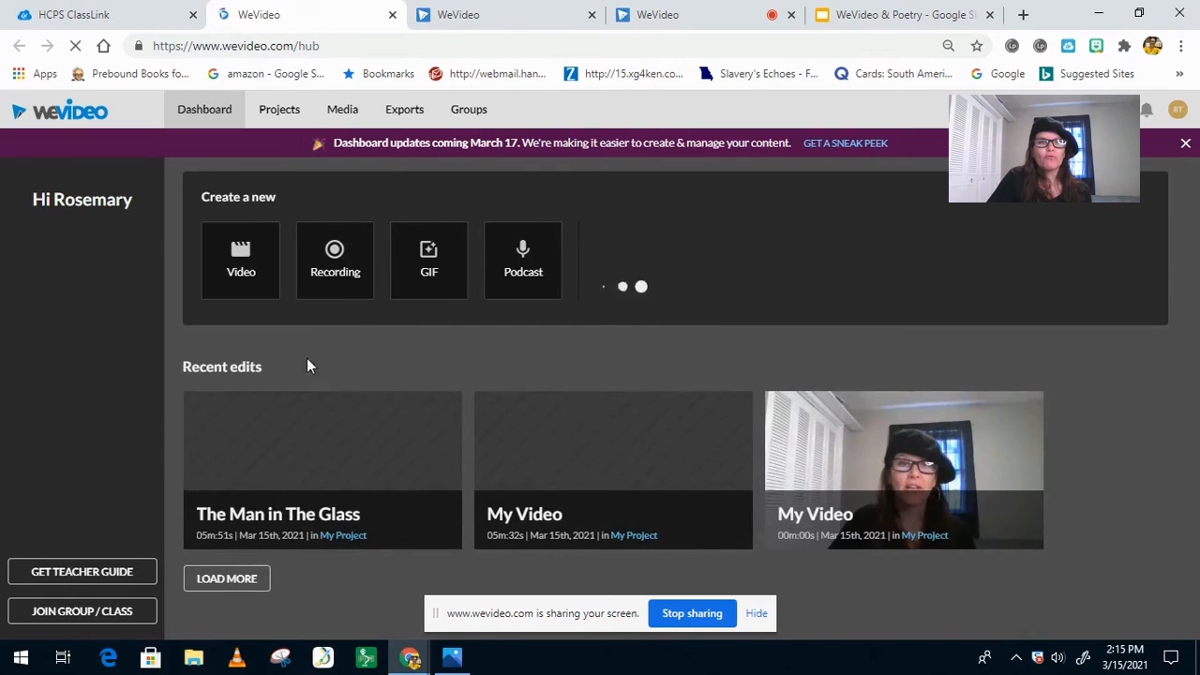
mouse_move(341, 460)
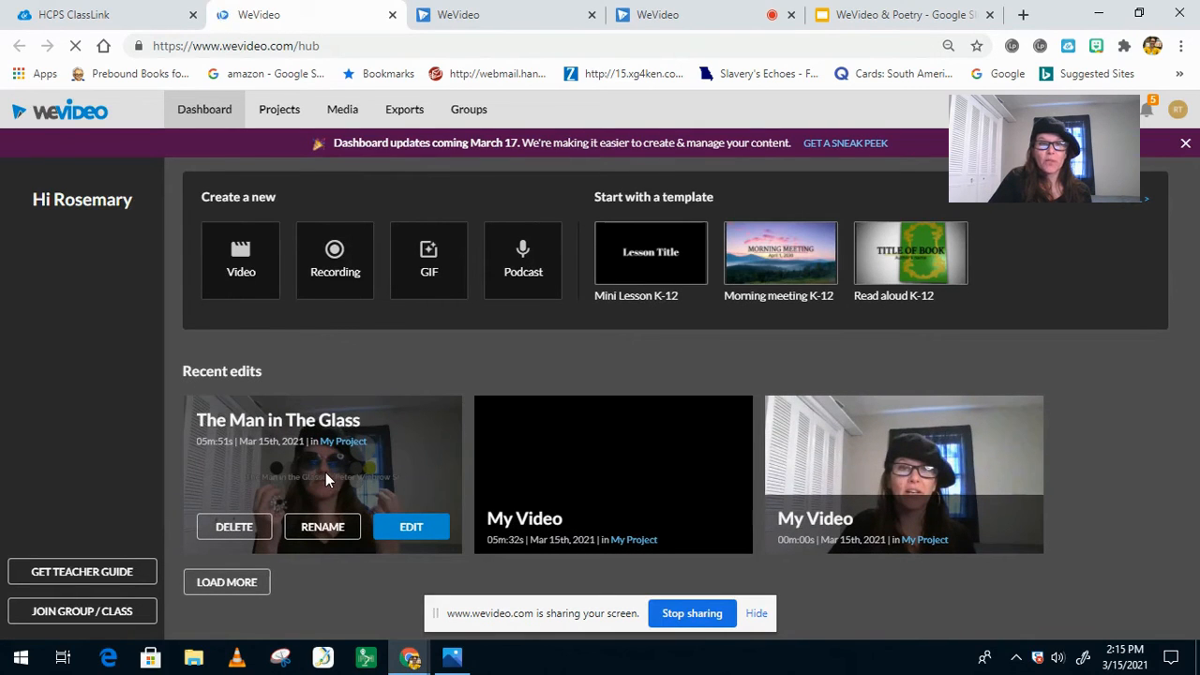
left_click(410, 528)
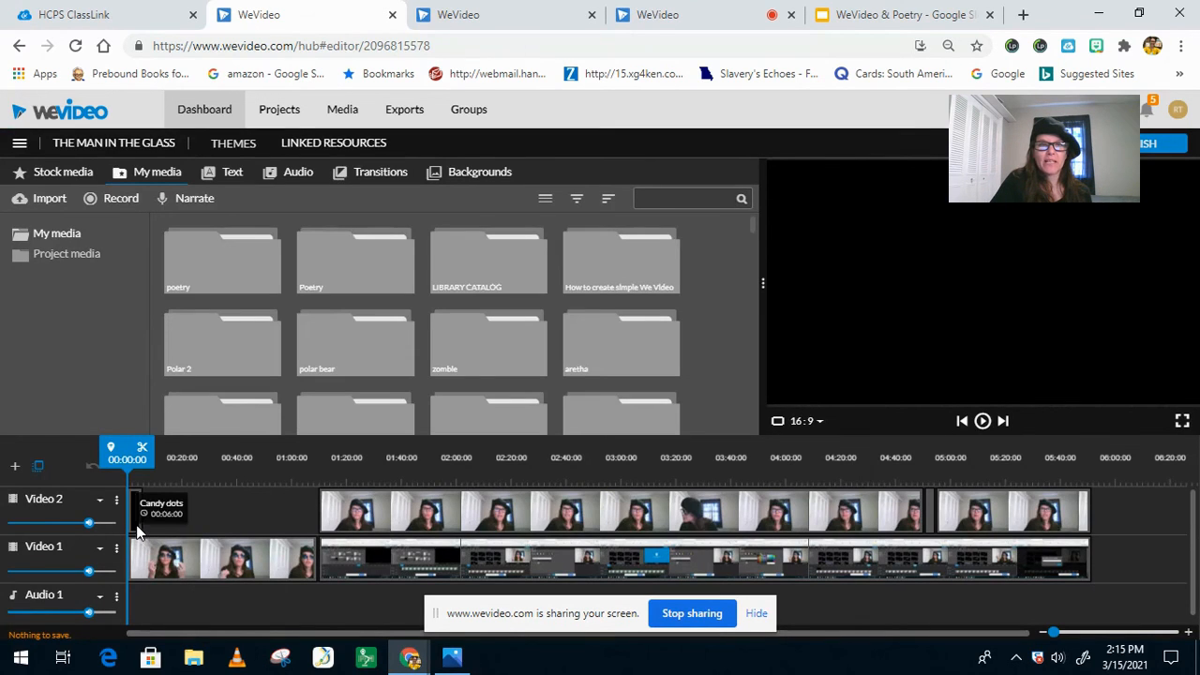
key("space")
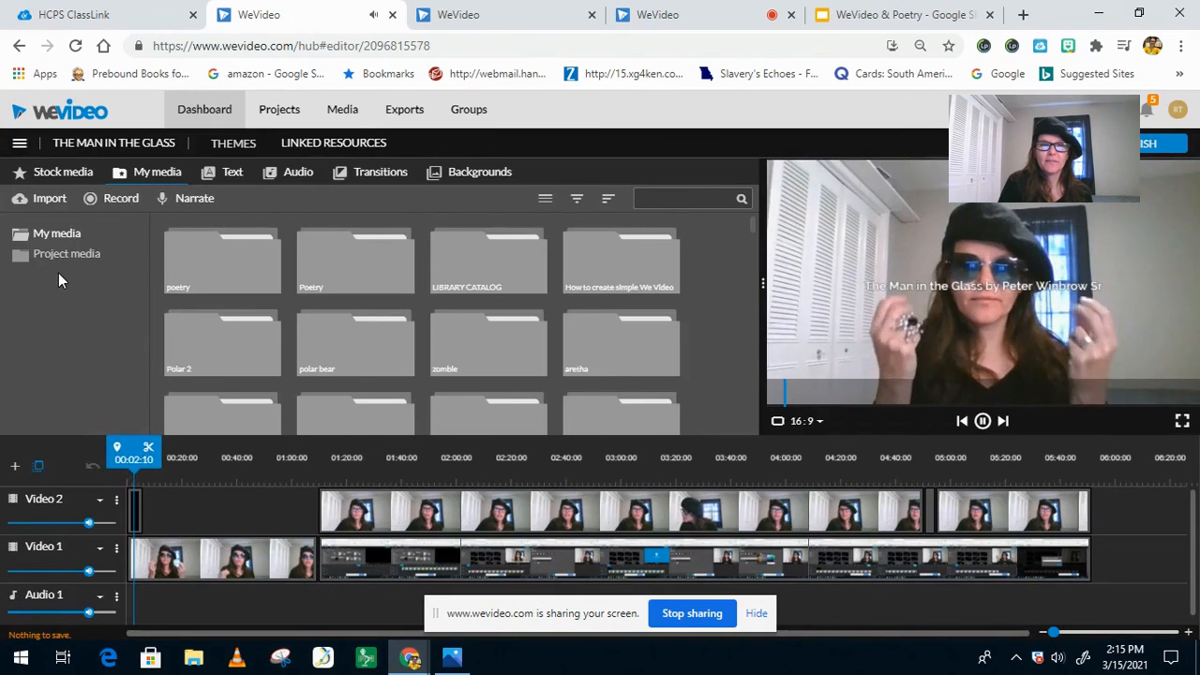
key("space")
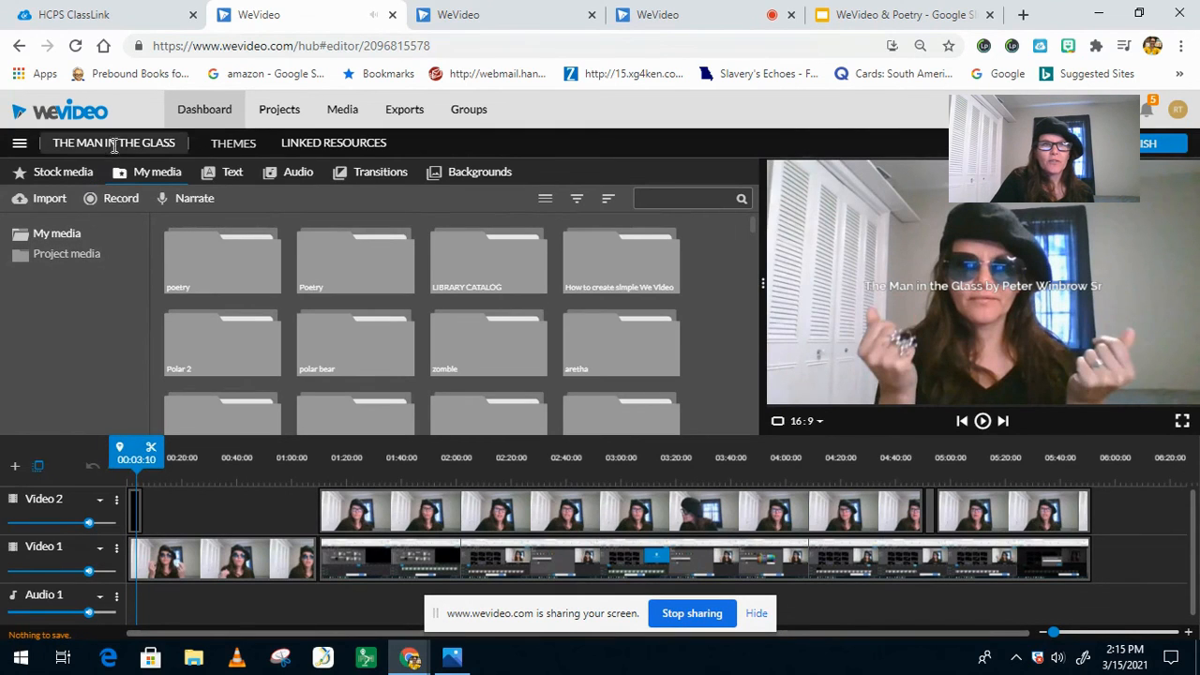
Step: Leave the editor and look through the recordings in the Poetry folder of the media library
left_click(207, 111)
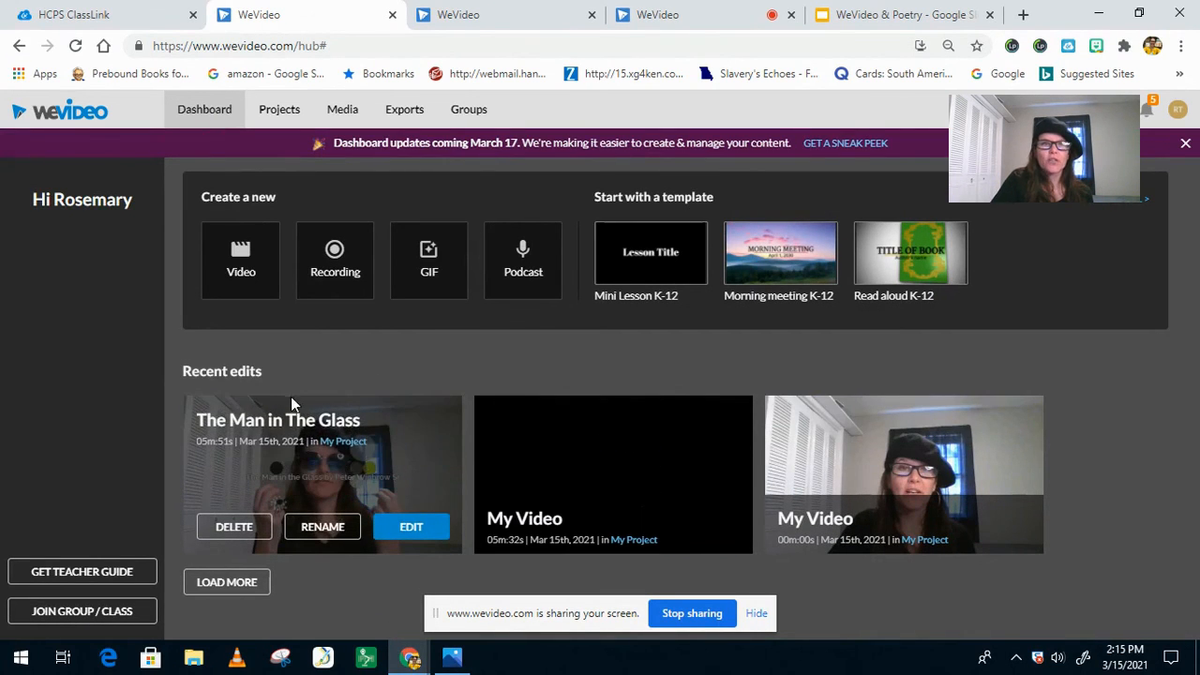
left_click(339, 114)
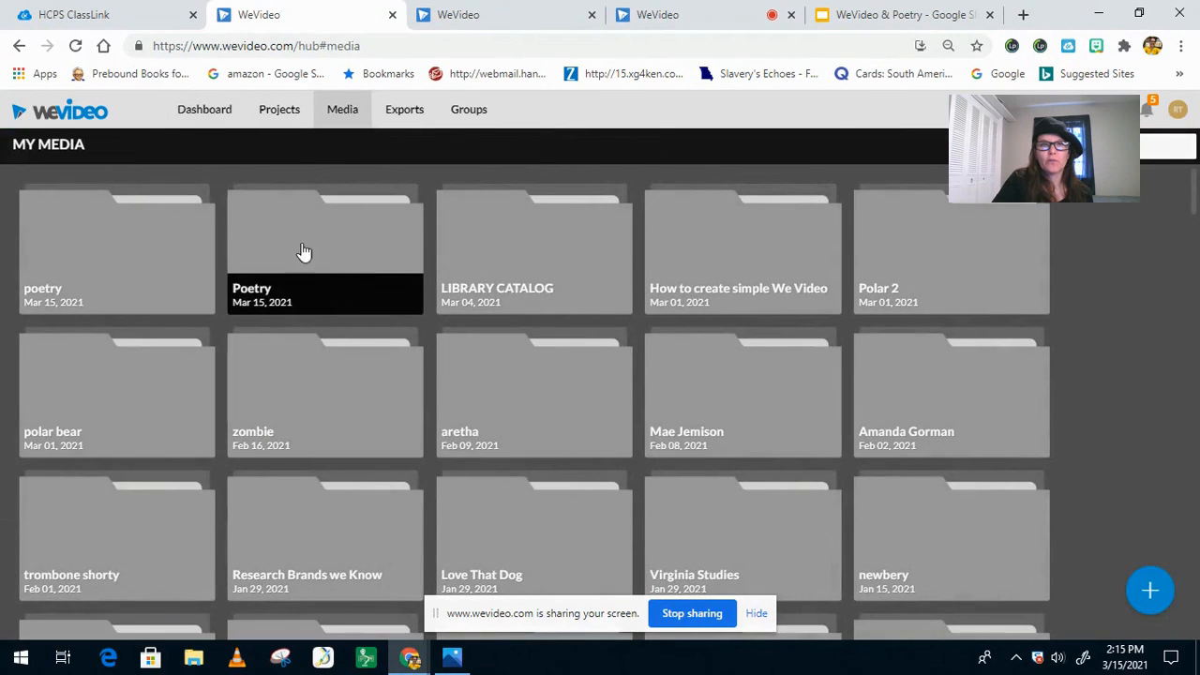
left_click(317, 255)
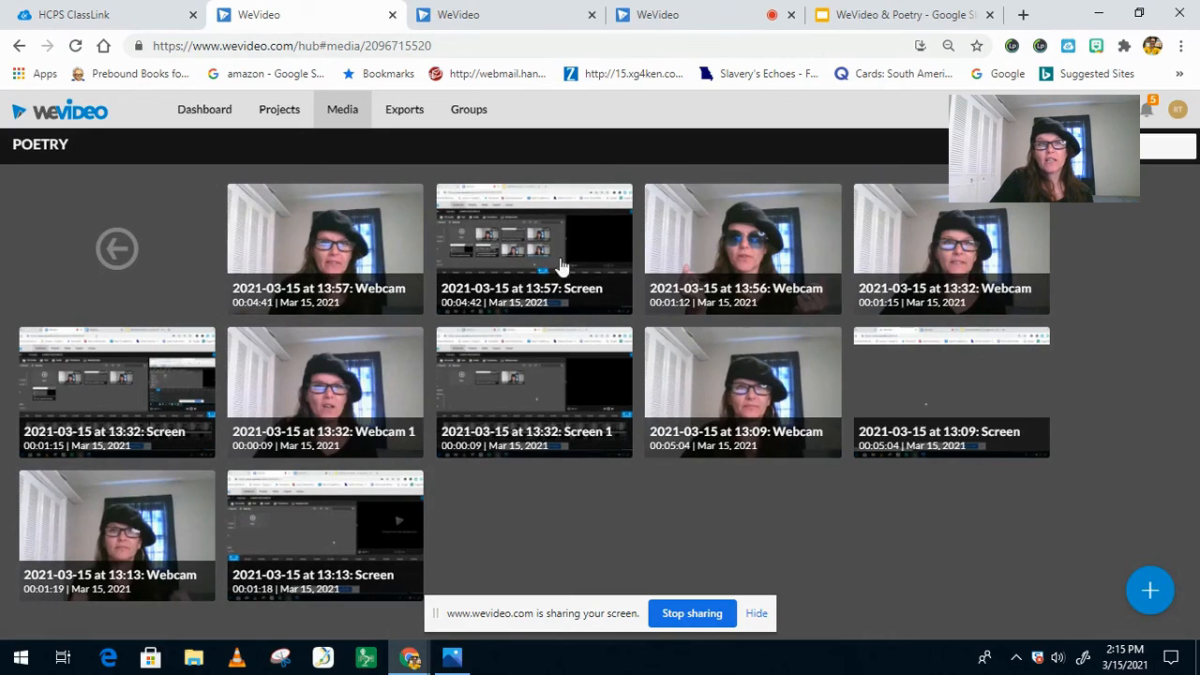
Step: Create a new video project from the dashboard and open the Poetry media folder in its editor
left_click(210, 111)
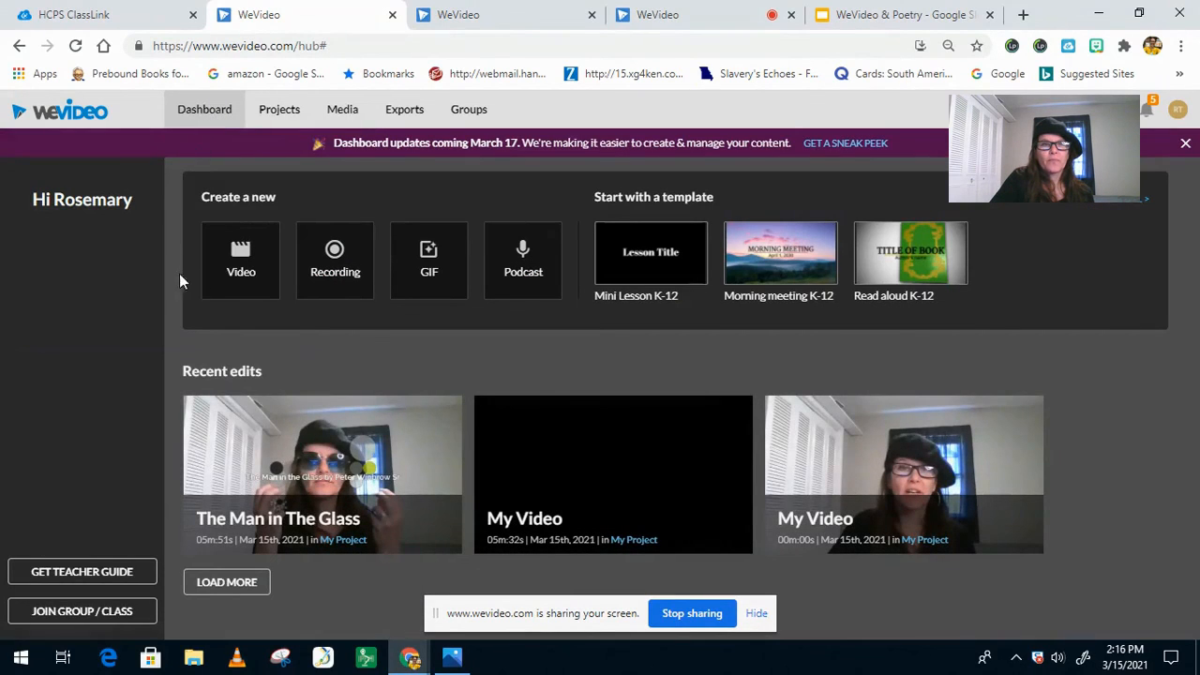
left_click(234, 269)
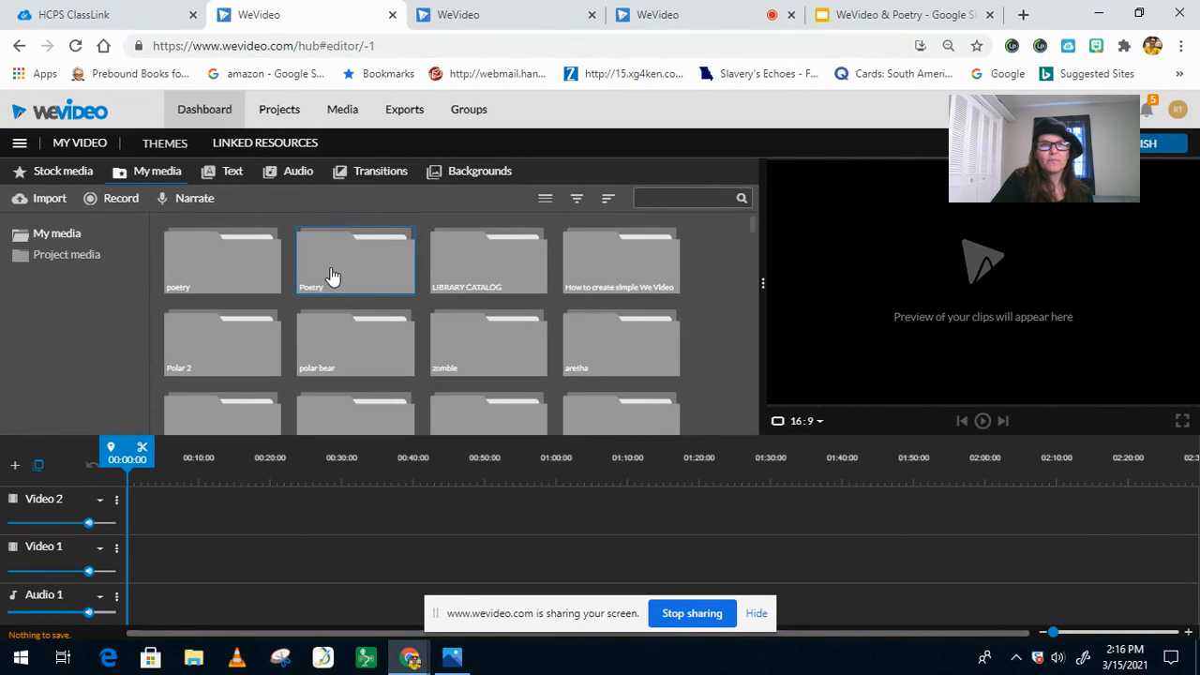
double_click(332, 272)
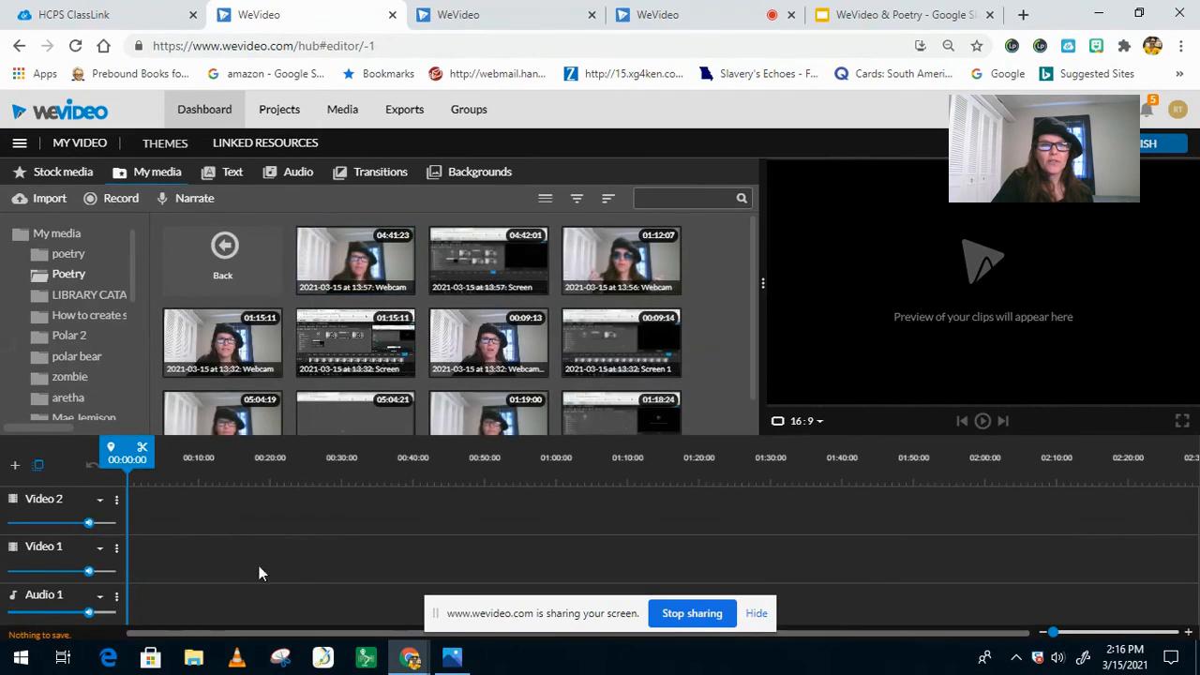